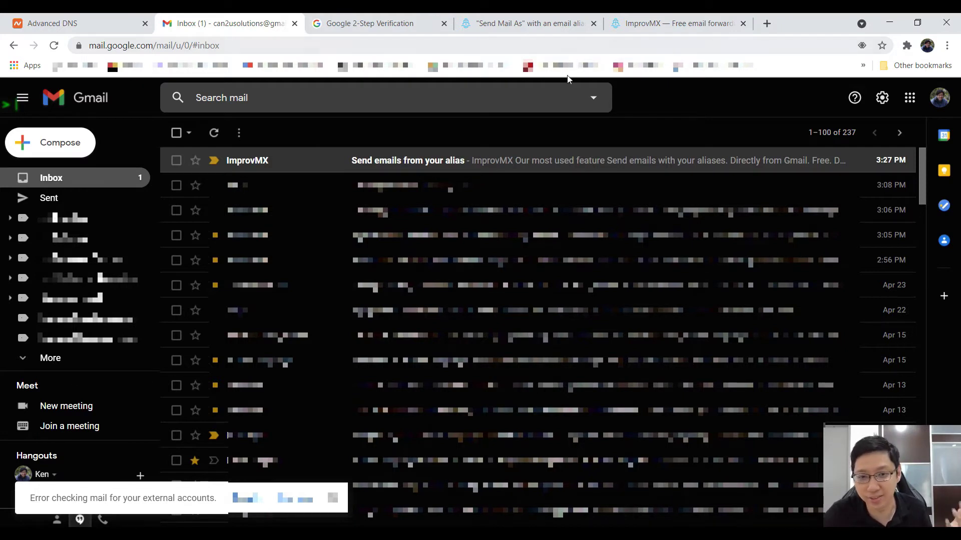
- Open the unread ImprovMX email 'Send emails from your alias'
left_click(503, 165)
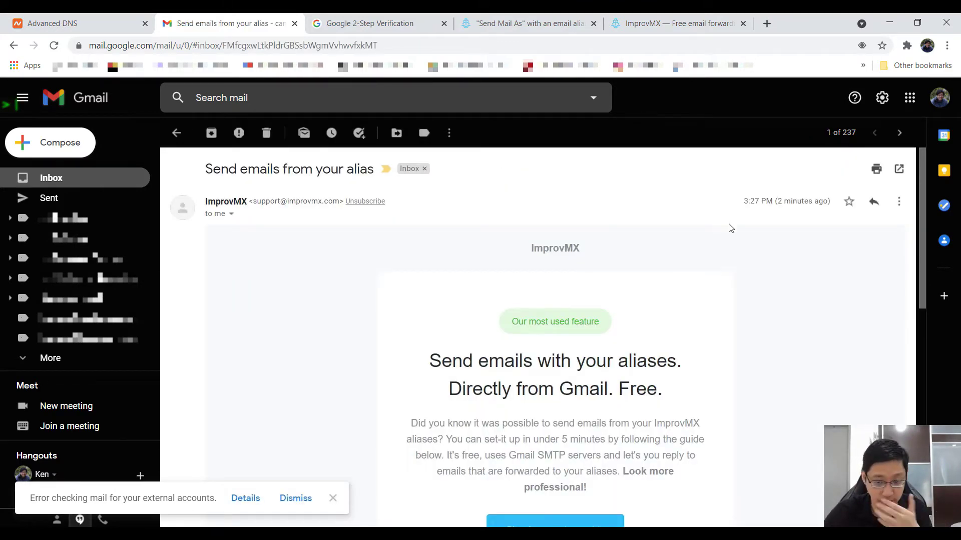
- From the ImprovMX guide's 'Make sure you have 2FA enabled' step, open Google's 2-Step Verification page
scroll(730, 235, "down", 6)
scroll(729, 247, "up", 3)
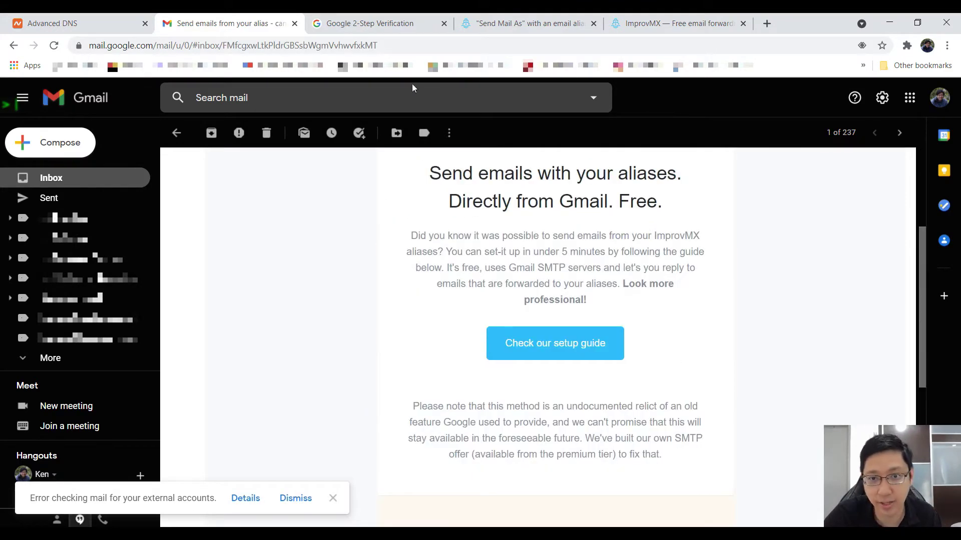
left_click(529, 18)
scroll(698, 263, "down", 5)
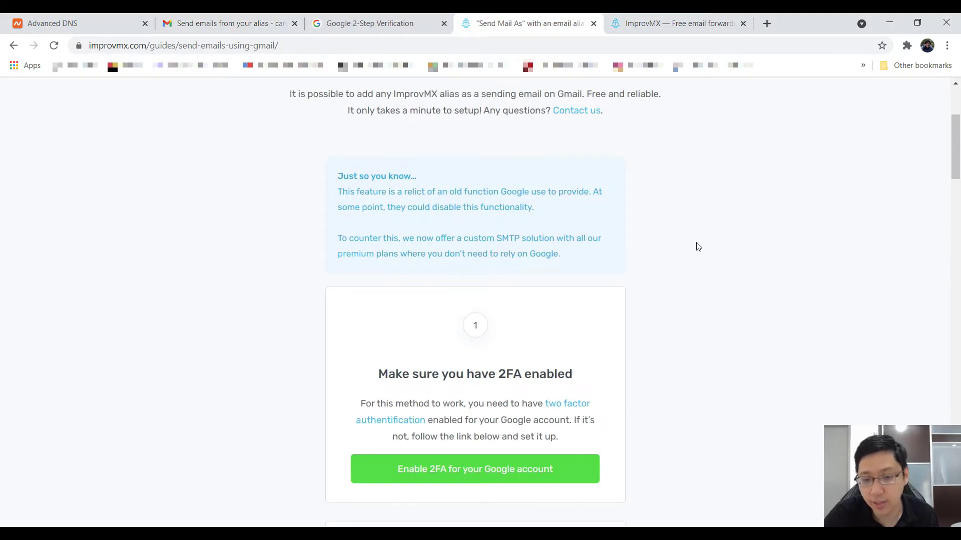
scroll(698, 246, "up", 5)
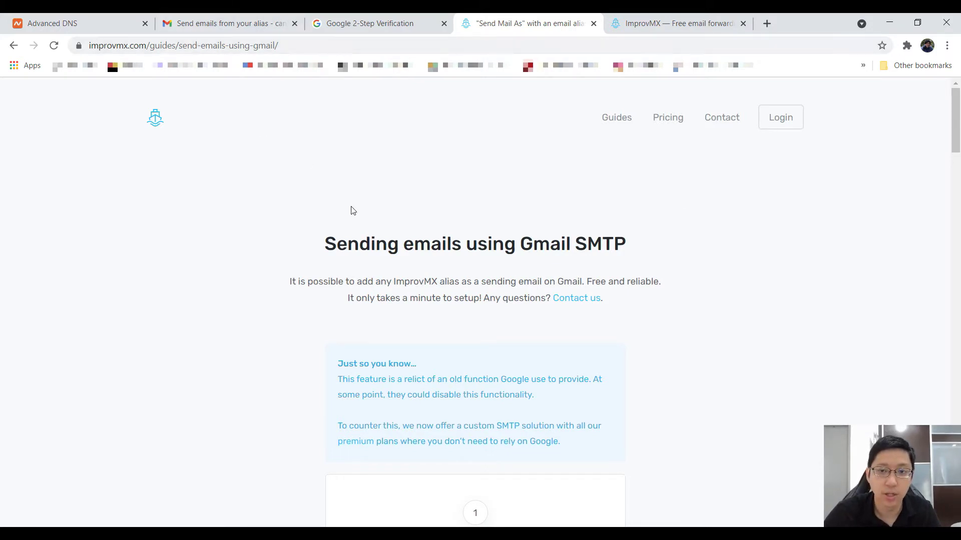
scroll(469, 212, "down", 4)
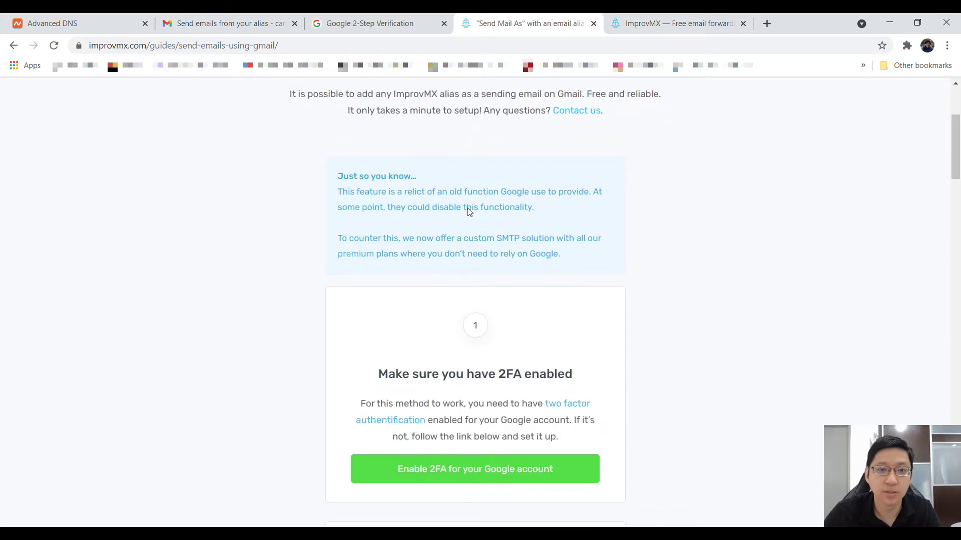
scroll(464, 208, "down", 4)
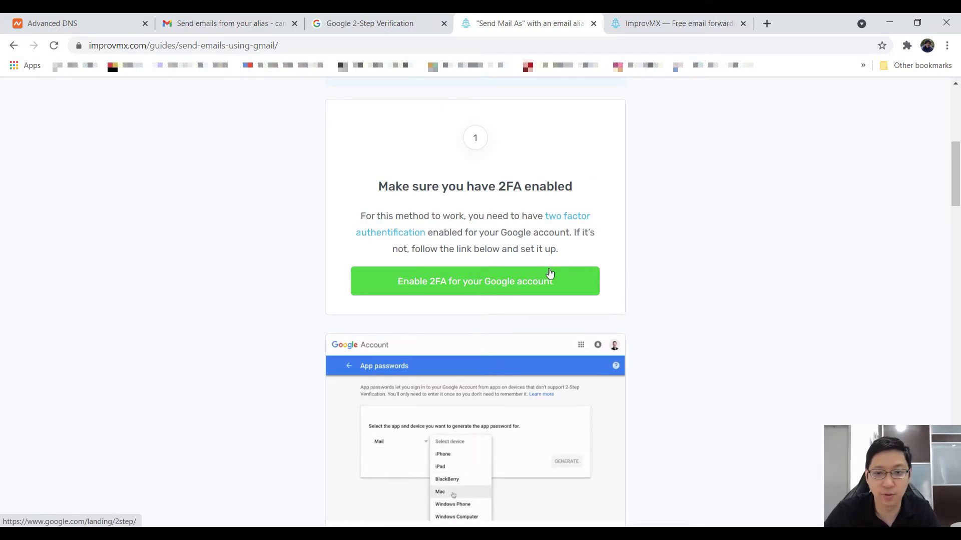
left_click(391, 24)
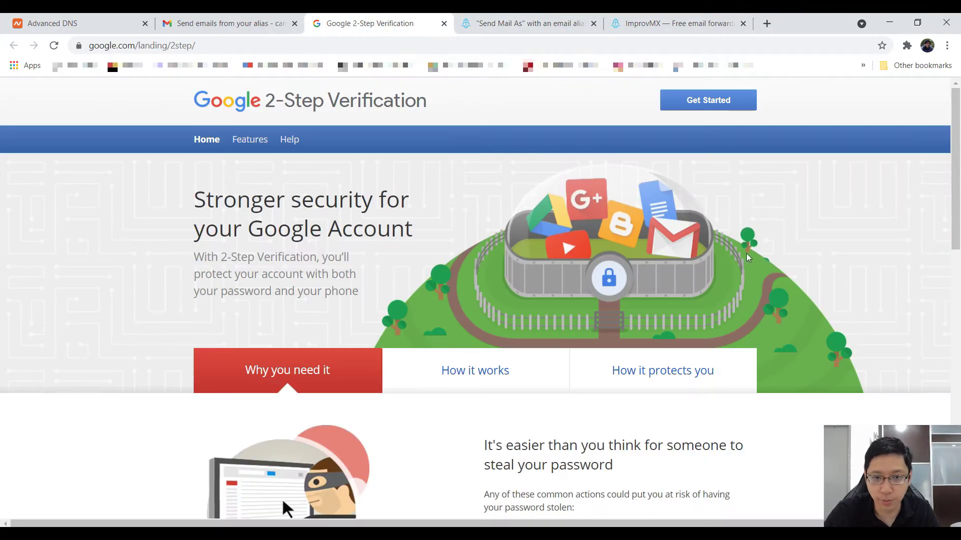
- Turn on 2-Step Verification after re-entering the account password and confirming the texted phone code
left_click(708, 100)
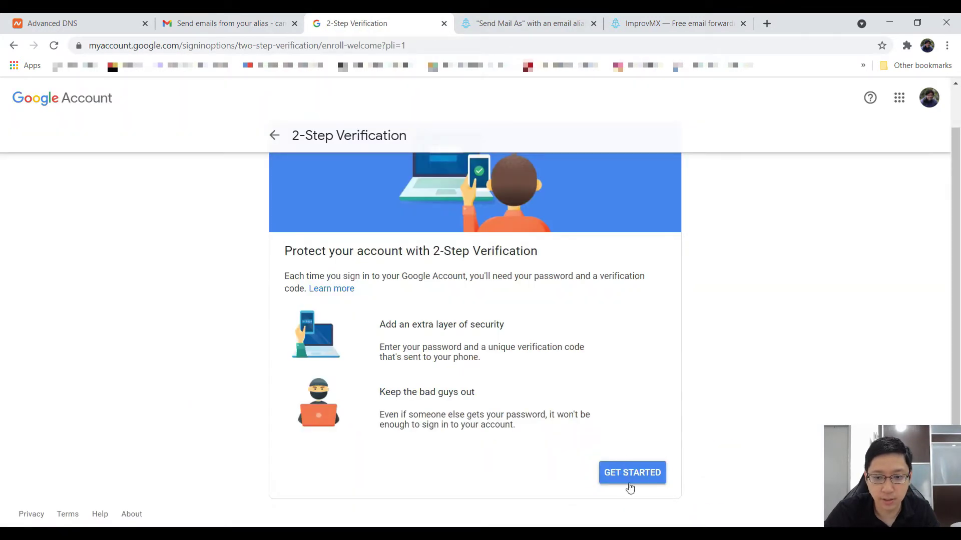
left_click(630, 473)
key("ctrl+v")
left_click(562, 380)
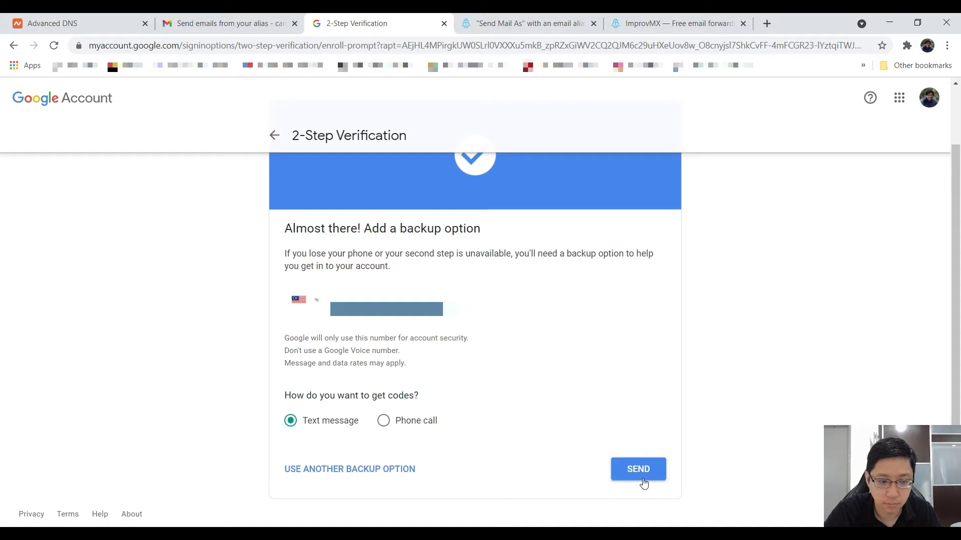
left_click(643, 480)
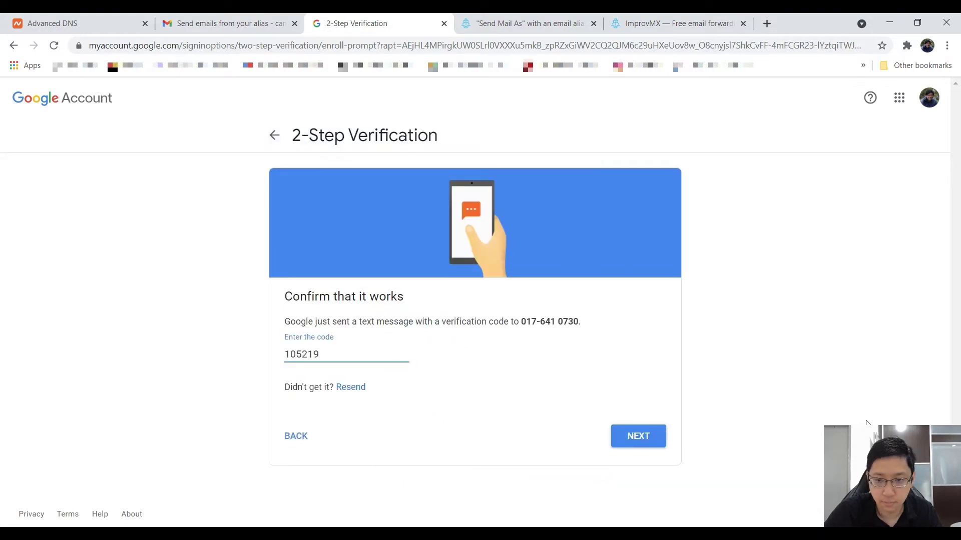
left_click(632, 431)
left_click(638, 447)
- Link the Authenticator app on Android as a second step by verifying its six-digit code
scroll(540, 247, "down", 6)
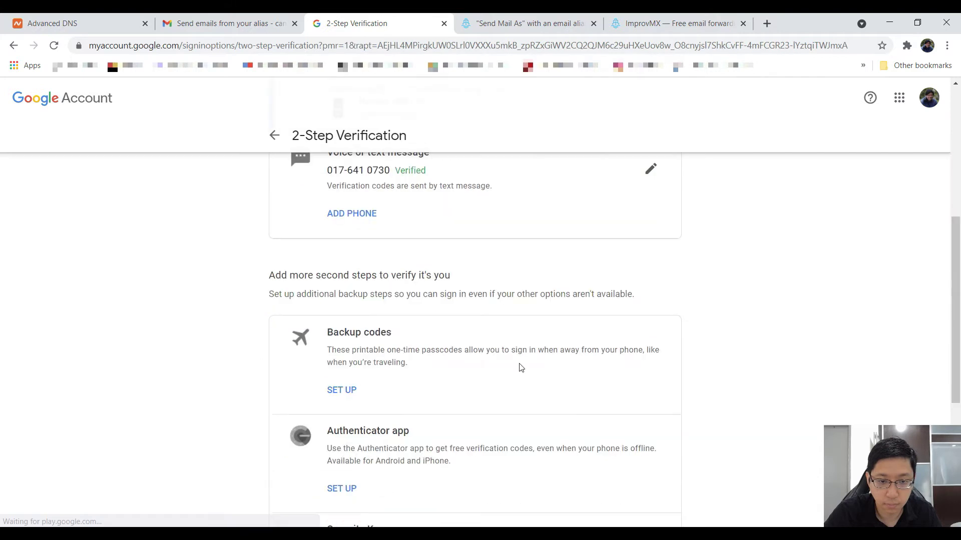
scroll(340, 441, "down", 1)
left_click(350, 426)
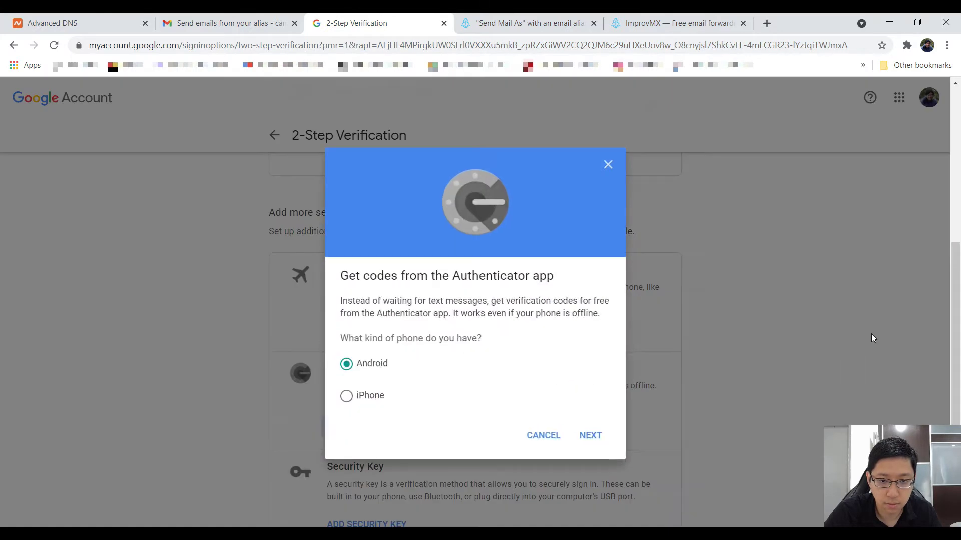
left_click(590, 437)
left_click(588, 454)
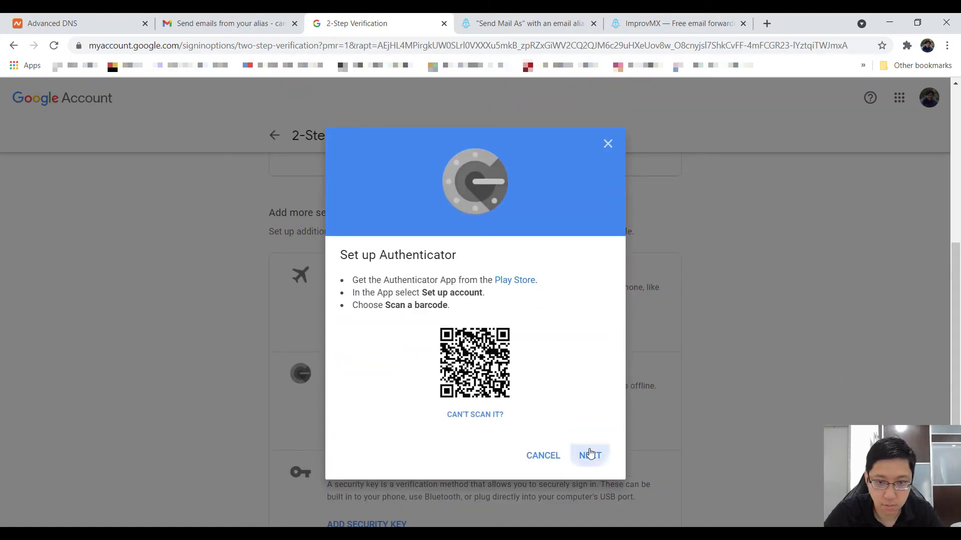
left_click(595, 414)
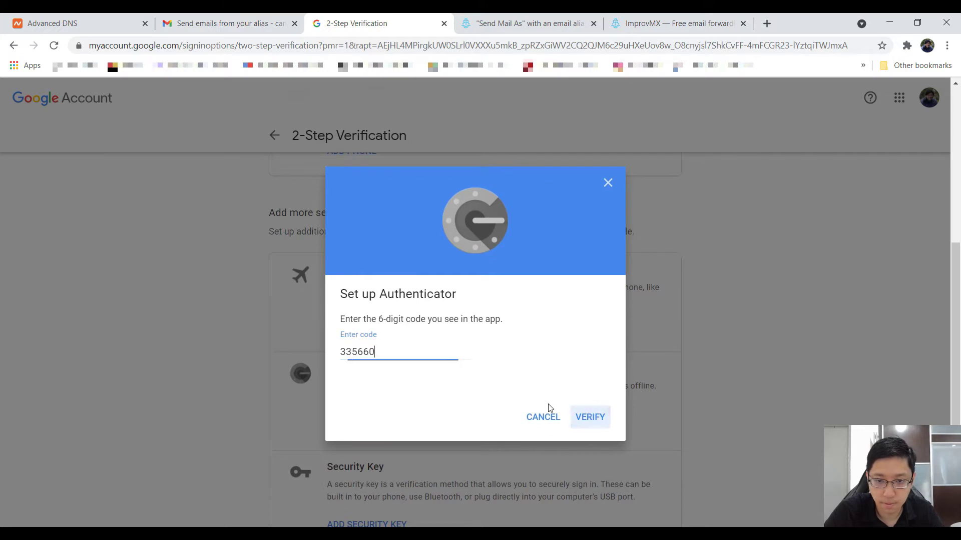
left_click(596, 414)
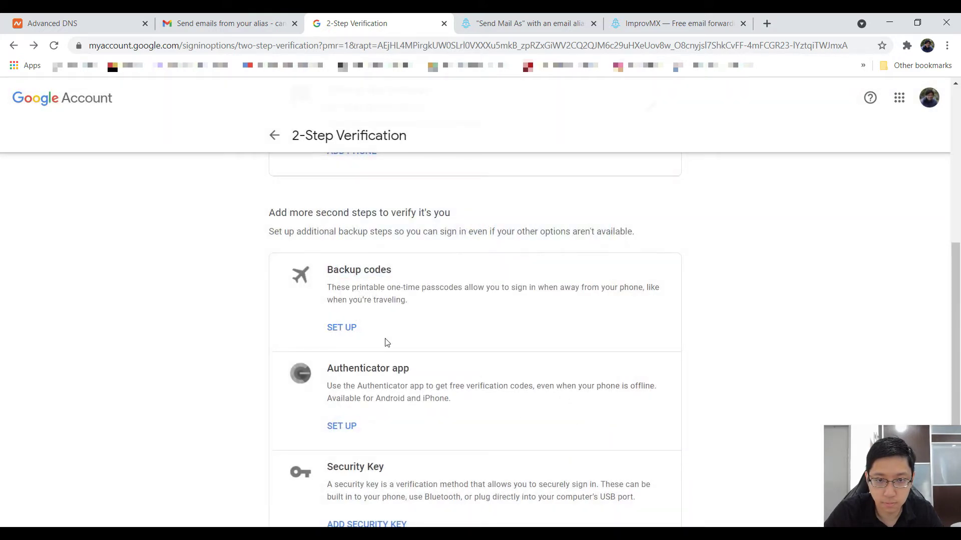
left_click(552, 20)
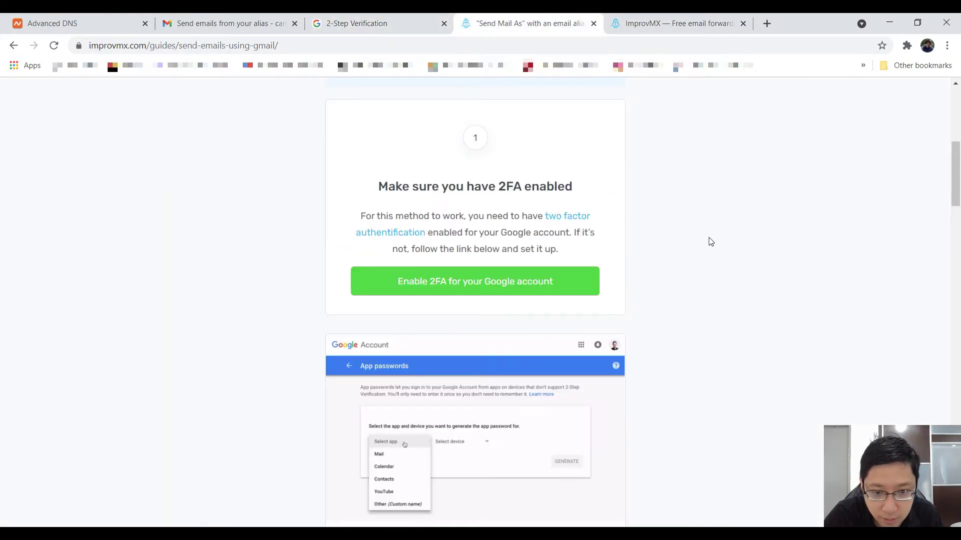
- Read the guide's Create an App Password instructions, checking the 2-Step Verification tab alongside
scroll(709, 241, "down", 4)
scroll(712, 242, "down", 1)
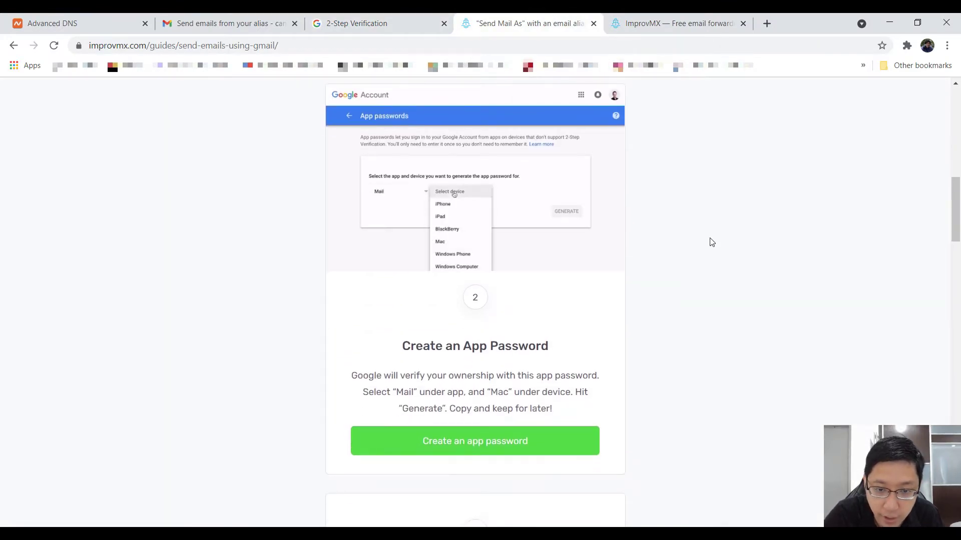
left_click_drag(384, 375, 578, 418)
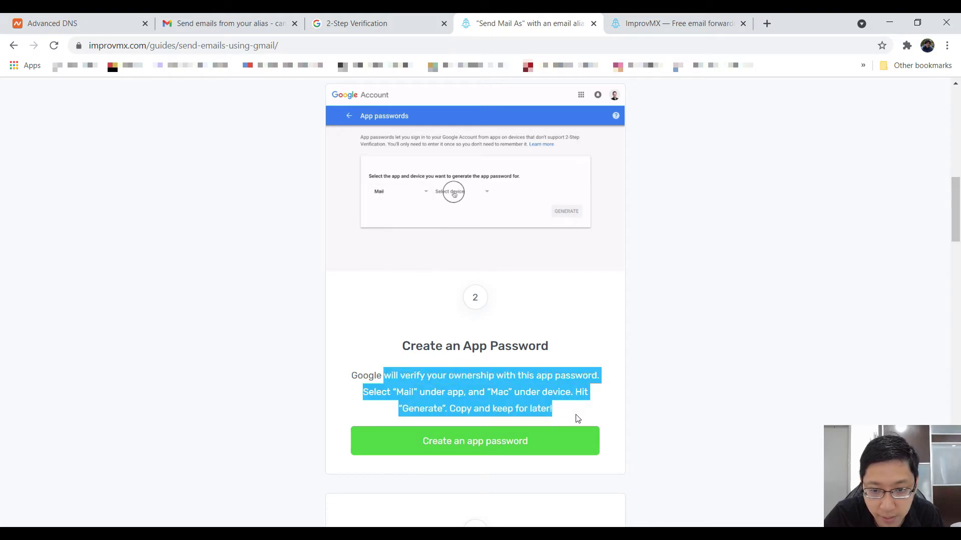
left_click(622, 376)
left_click(426, 18)
left_click(525, 23)
left_click(400, 20)
left_click(899, 97)
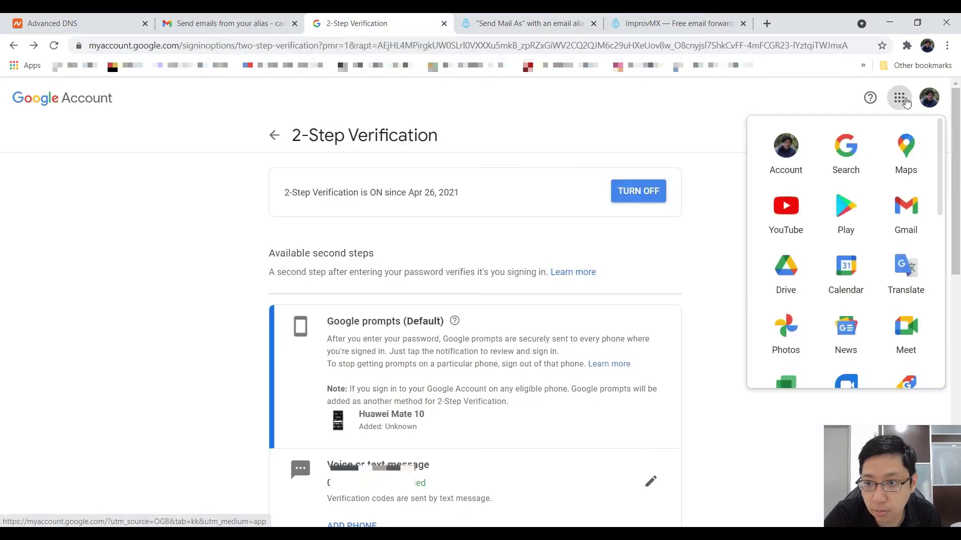
left_click(529, 23)
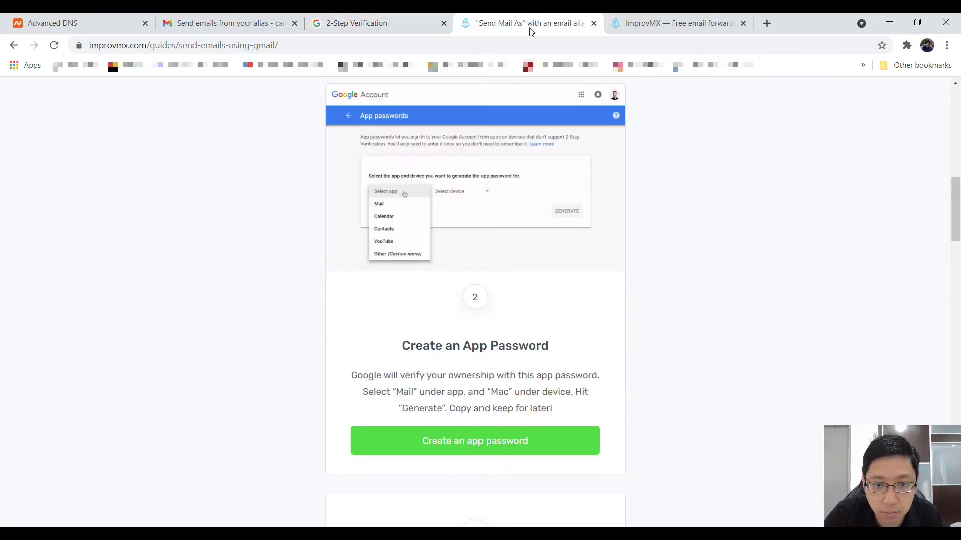
- Open Google's App passwords page from the guide and sign in with the account password
left_click(518, 448)
left_click_drag(610, 18, 340, 23)
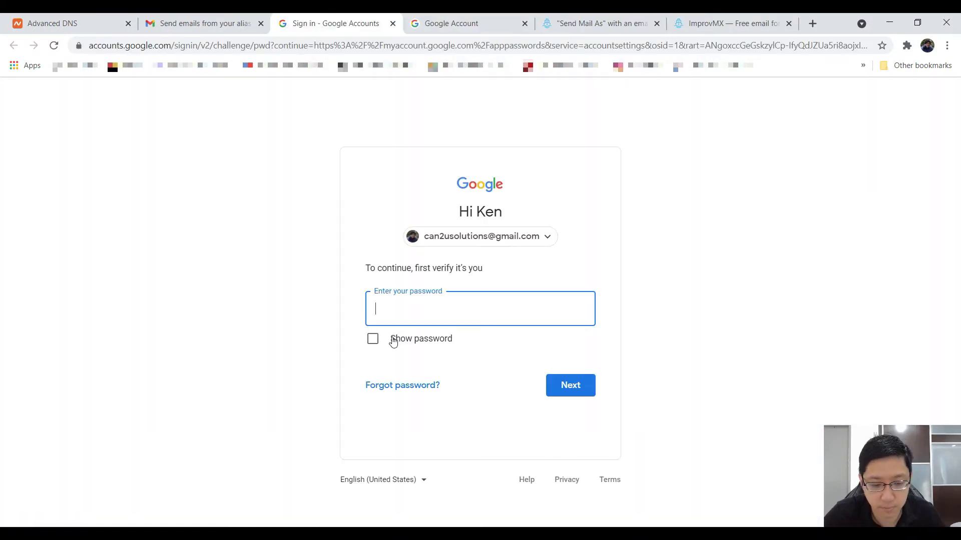
type("•••••••••")
left_click(573, 385)
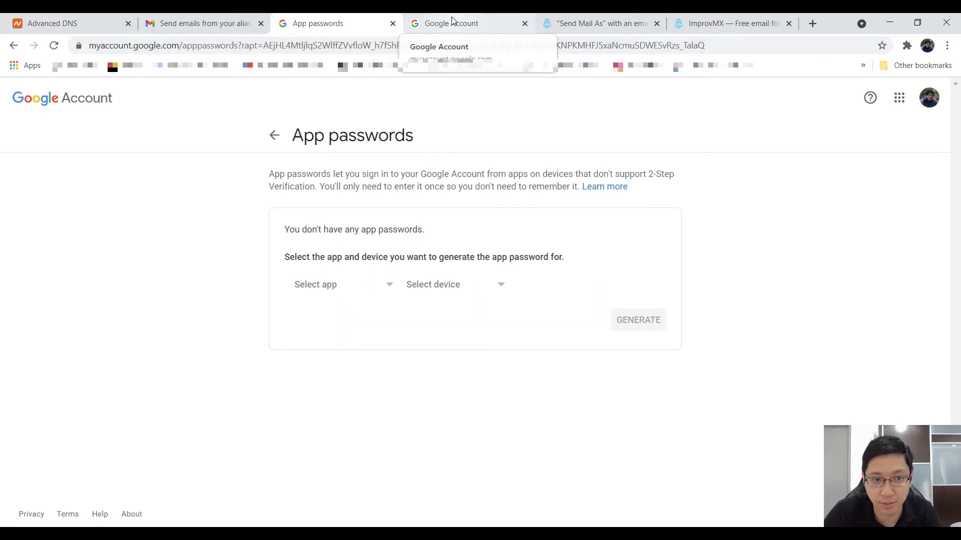
left_click(518, 24)
left_click(526, 29)
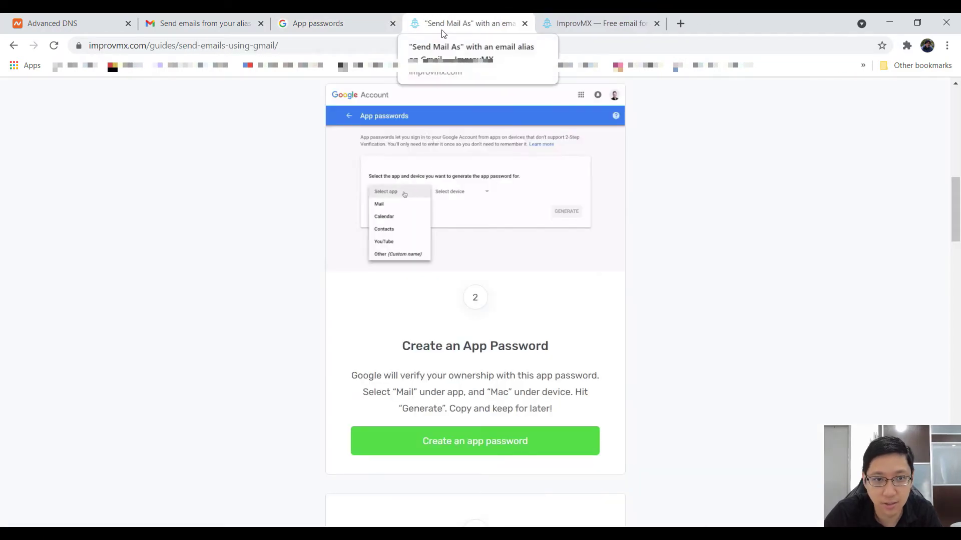
left_click(345, 24)
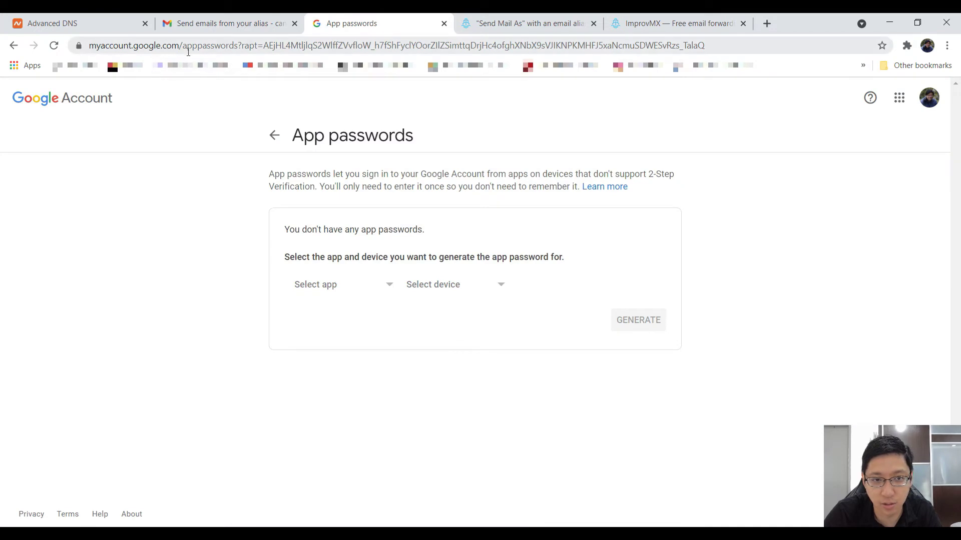
left_click(530, 28)
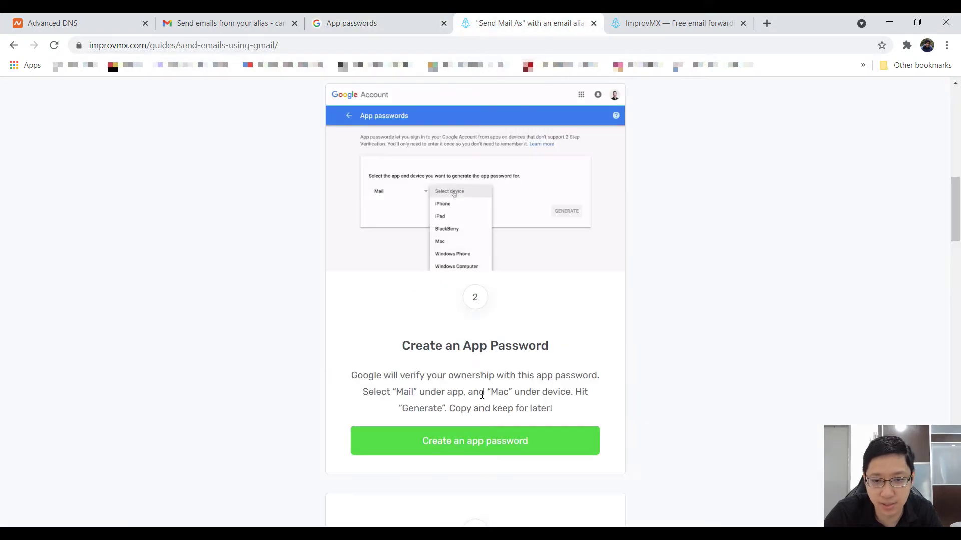
scroll(502, 444, "down", 1)
scroll(528, 394, "up", 1)
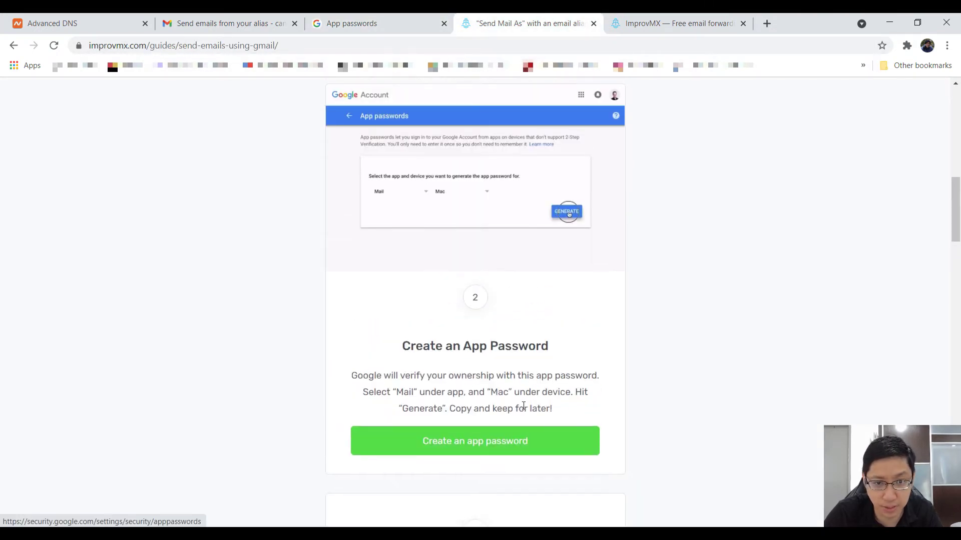
left_click(337, 22)
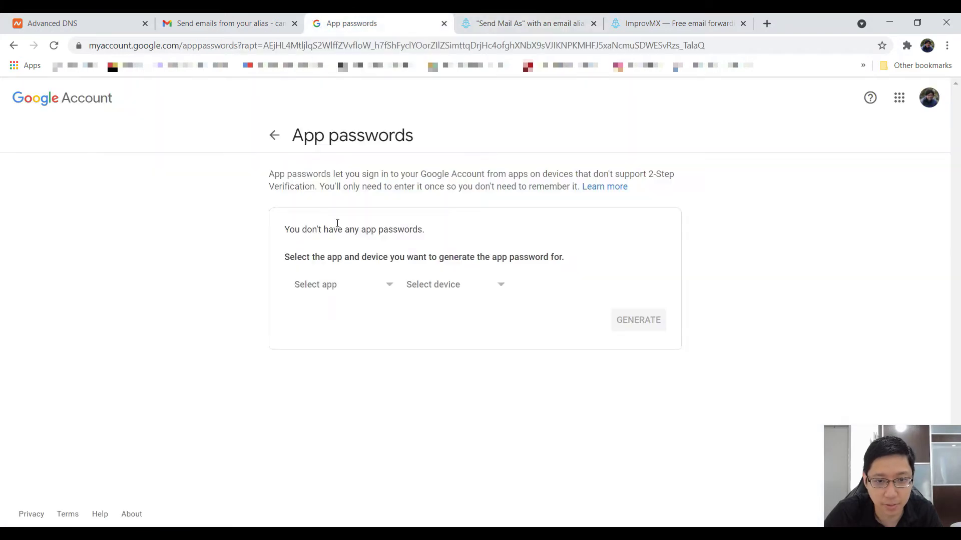
- Generate an app password for Mail on Windows Computer and go back to Security
left_click(355, 285)
left_click(305, 307)
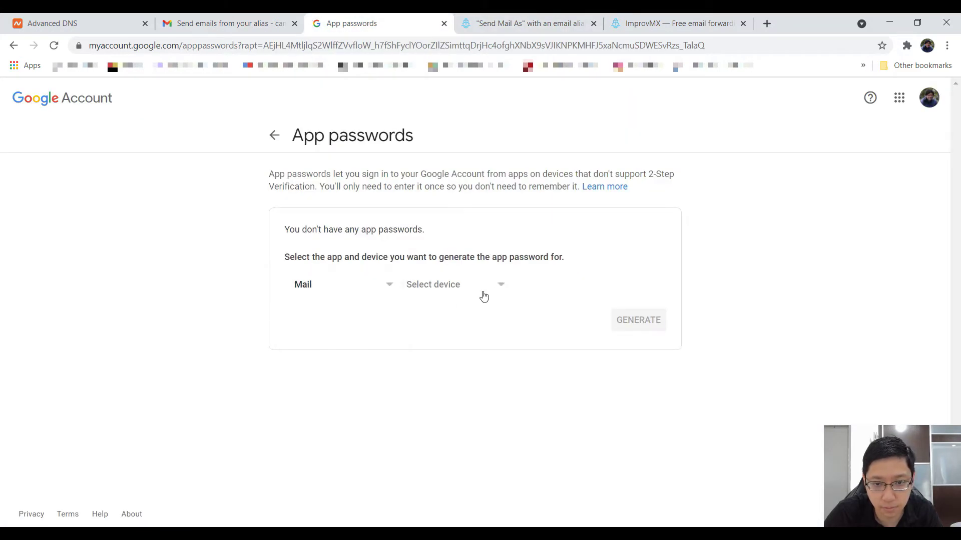
left_click(484, 296)
left_click(485, 423)
left_click(629, 316)
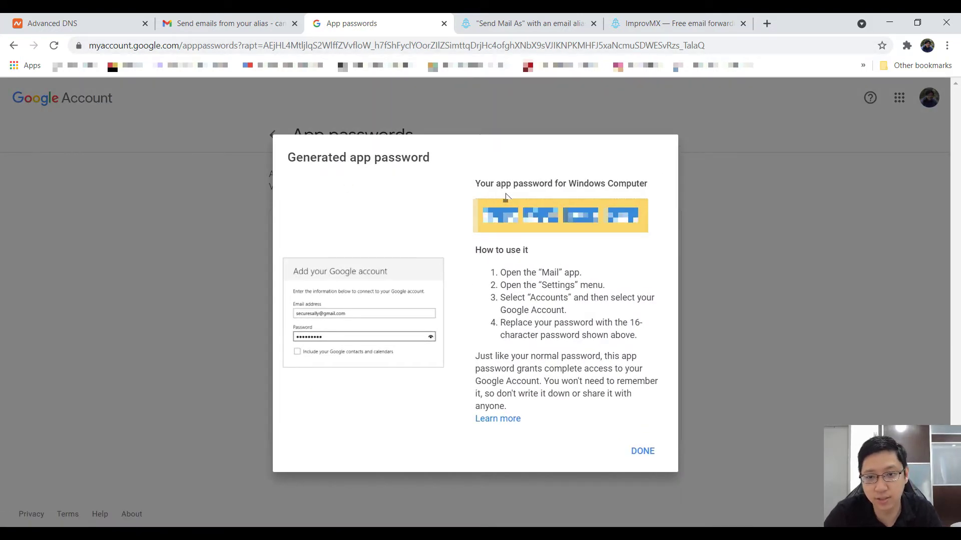
left_click(642, 452)
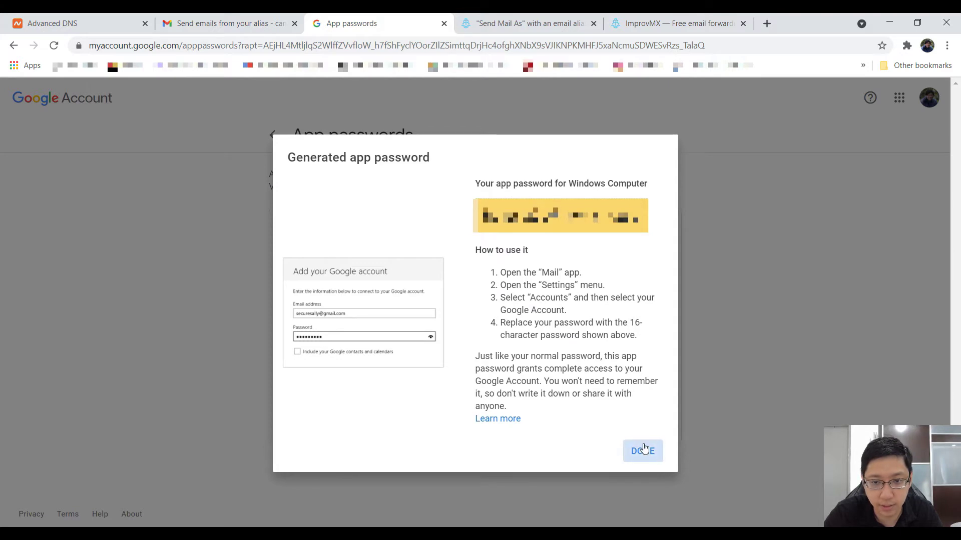
left_click(274, 135)
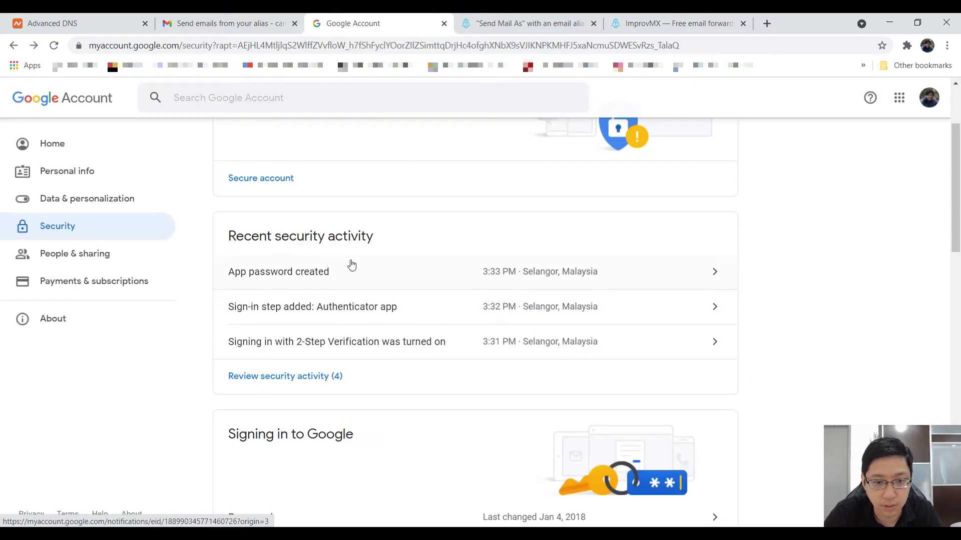
- Confirm Security lists 1 app password, then return to the Gmail inbox
scroll(410, 280, "down", 5)
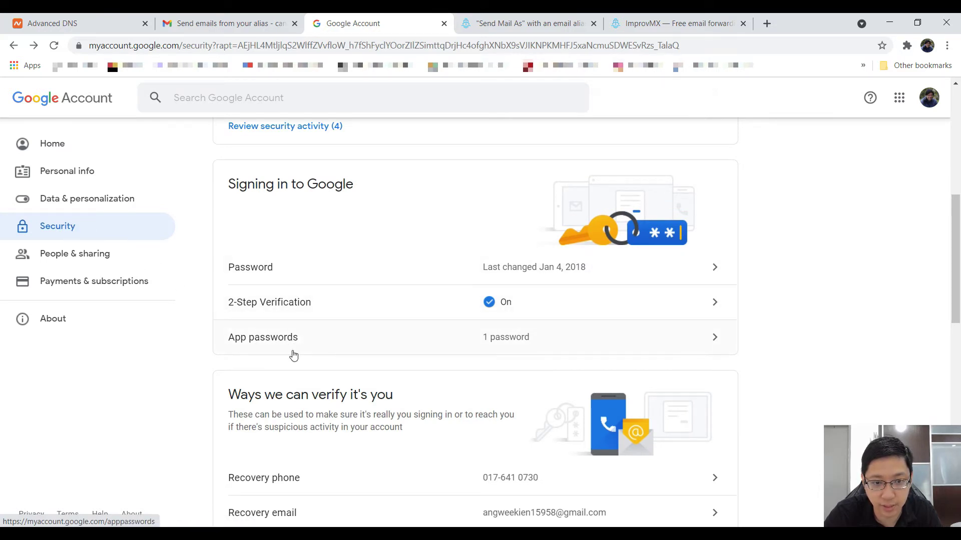
scroll(310, 351, "down", 2)
scroll(300, 250, "up", 1)
left_click(231, 23)
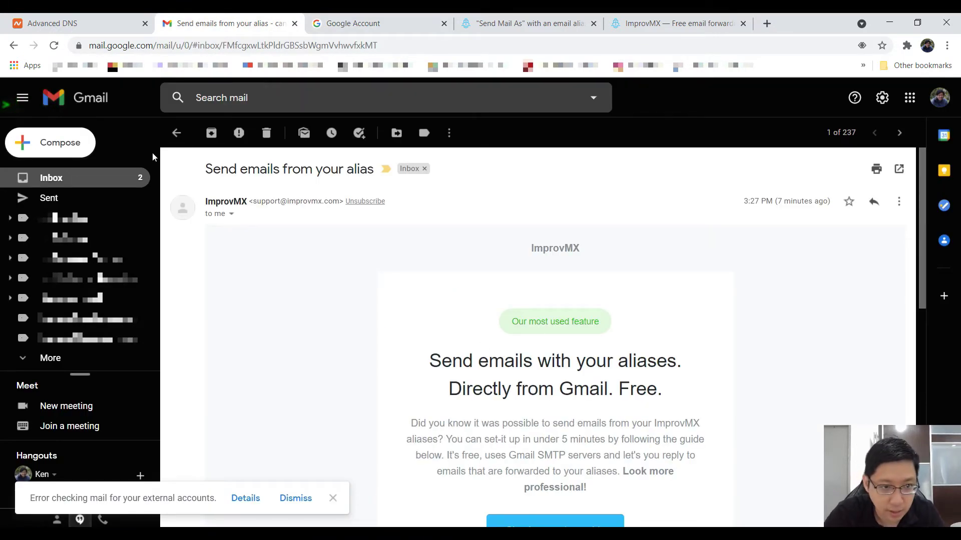
left_click(126, 178)
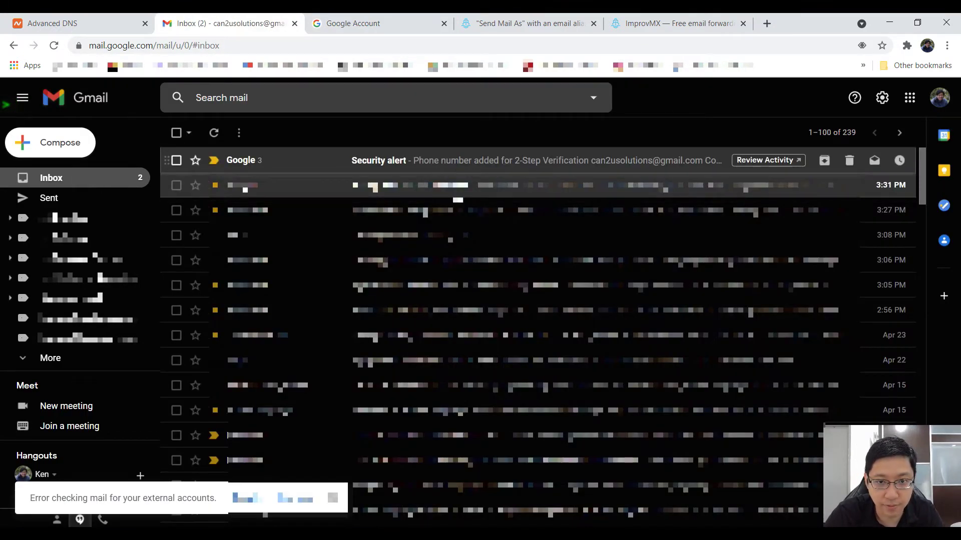
- Read the 2-Step Verification and Security alert emails, then review the guide's next instructions
left_click(801, 185)
left_click(875, 134)
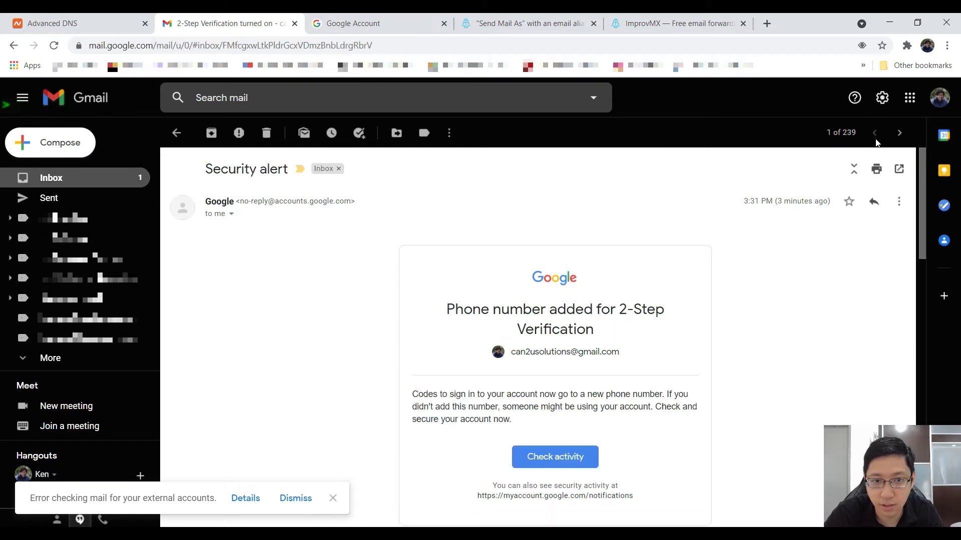
left_click(469, 17)
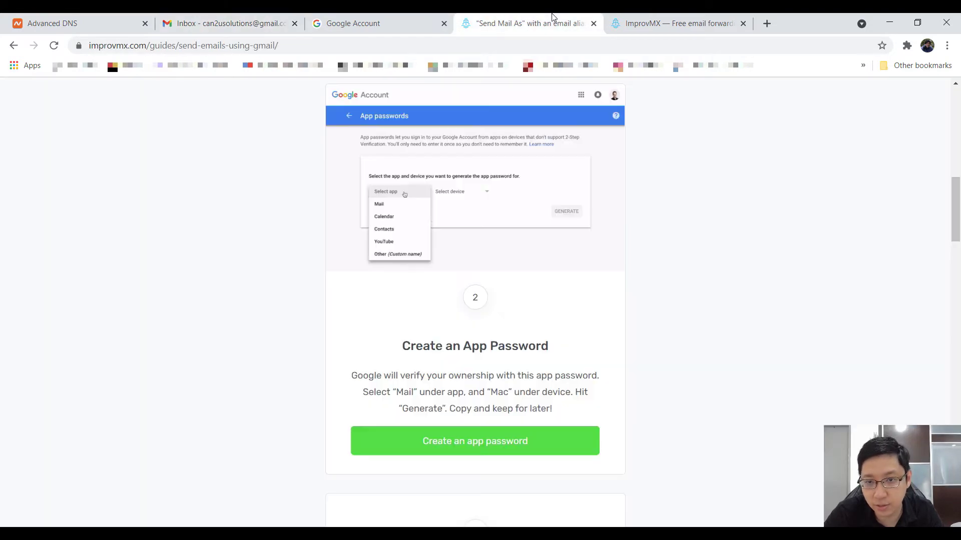
scroll(657, 278, "down", 7)
scroll(657, 277, "down", 1)
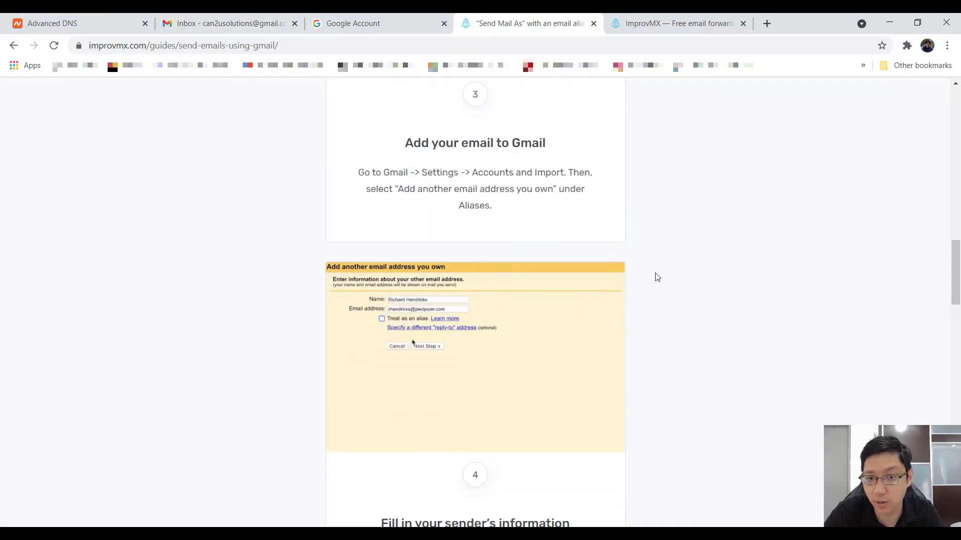
left_click(222, 23)
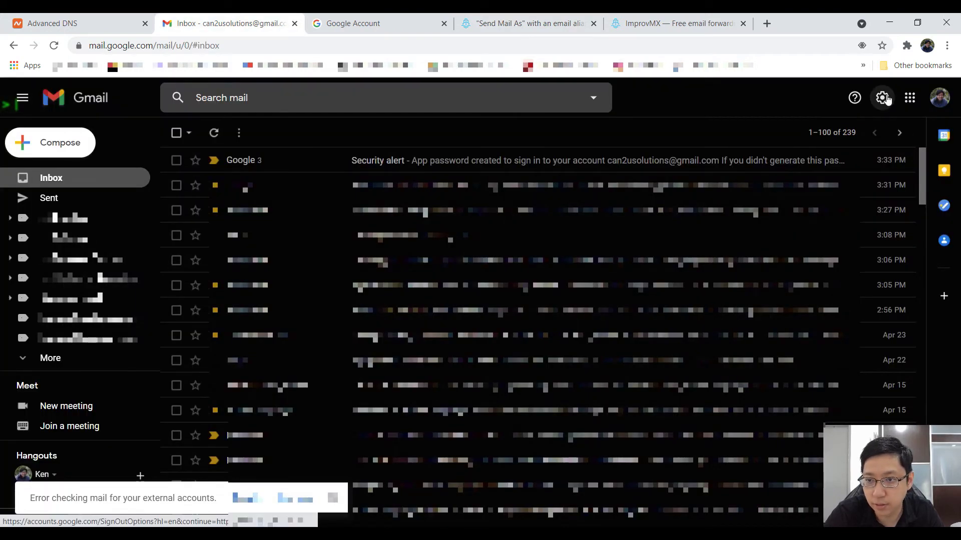
left_click(880, 99)
- In Accounts and Import, add the alias as a send-as address with the sender name, treated as an alias
left_click(830, 164)
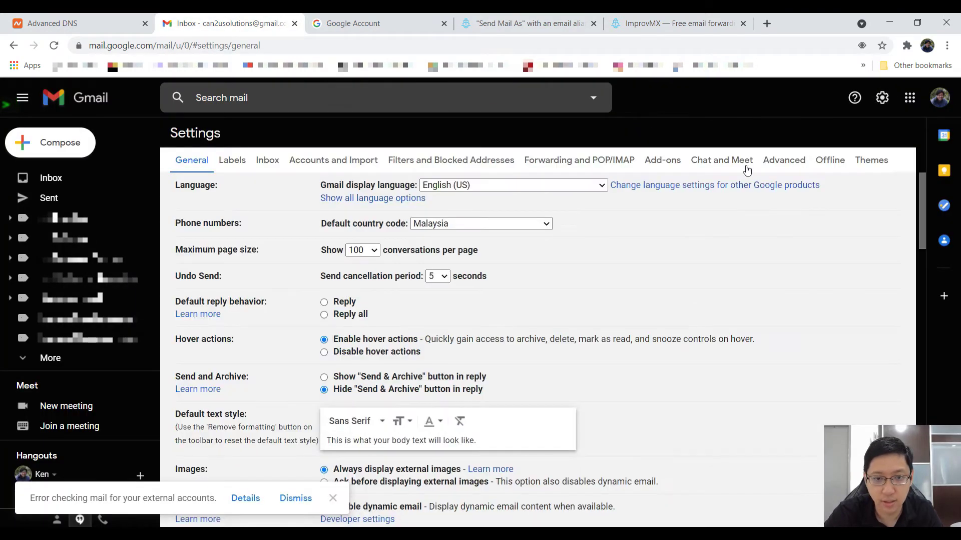
left_click(341, 161)
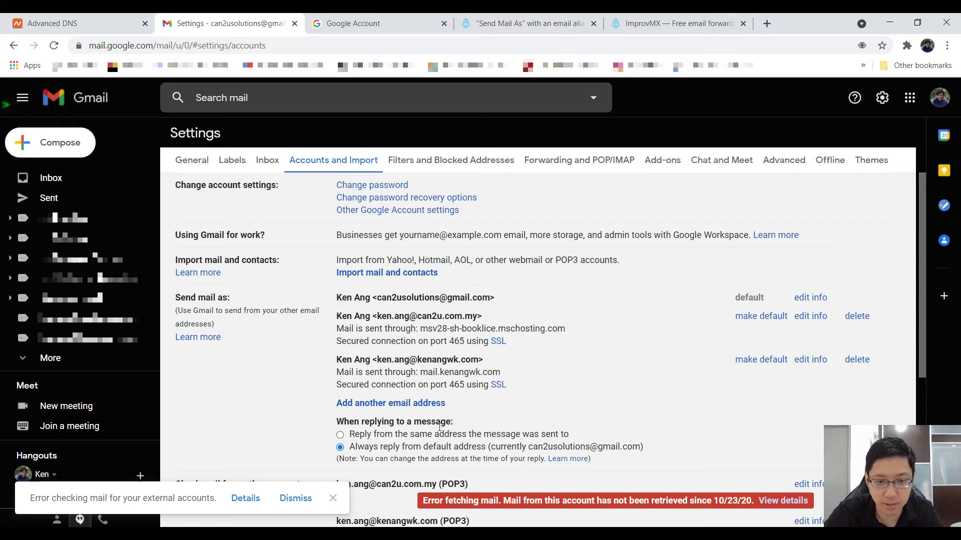
left_click(430, 404)
left_click_drag(245, 27, 679, 99)
type("ke")
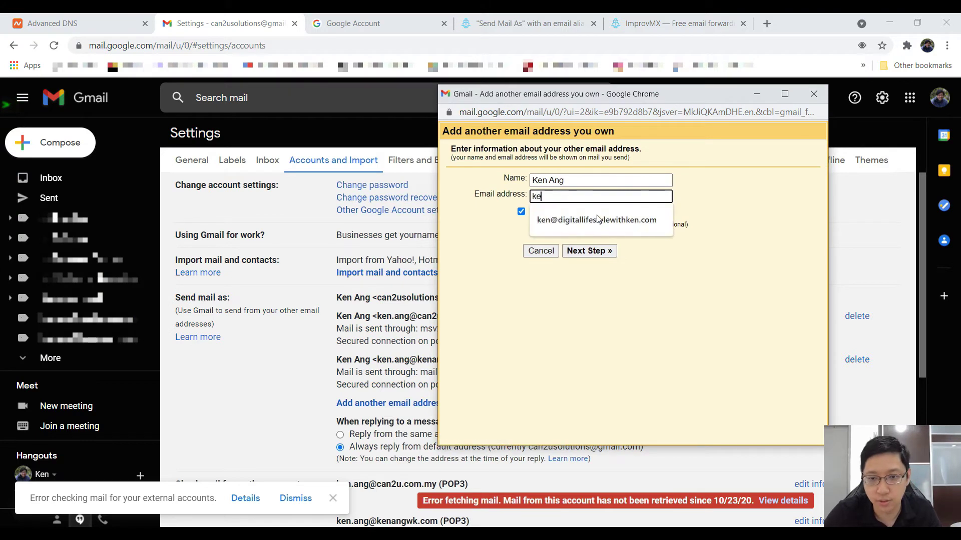
left_click(608, 222)
left_click(588, 251)
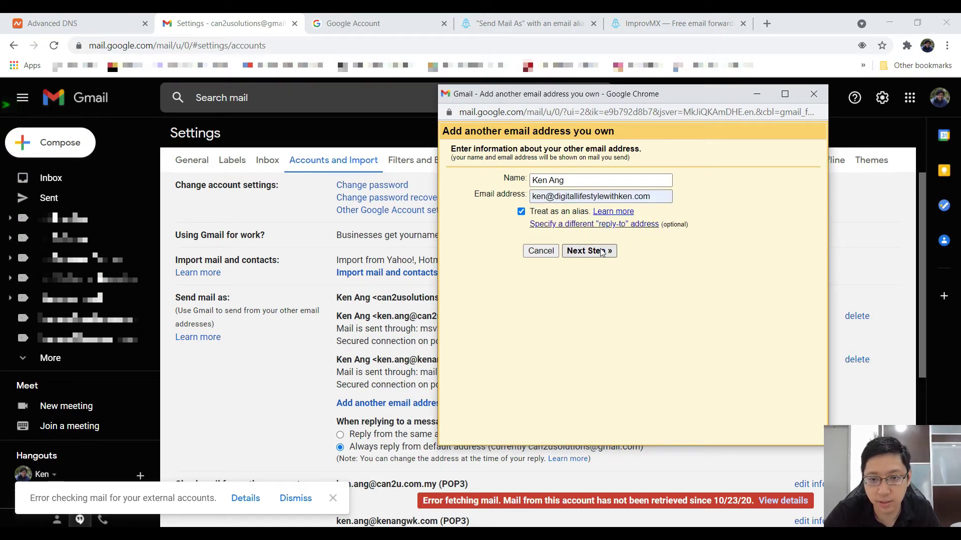
- Set SMTP server smtp.gmail.com, the account address as username and the app password, then submit
triple_click(589, 193)
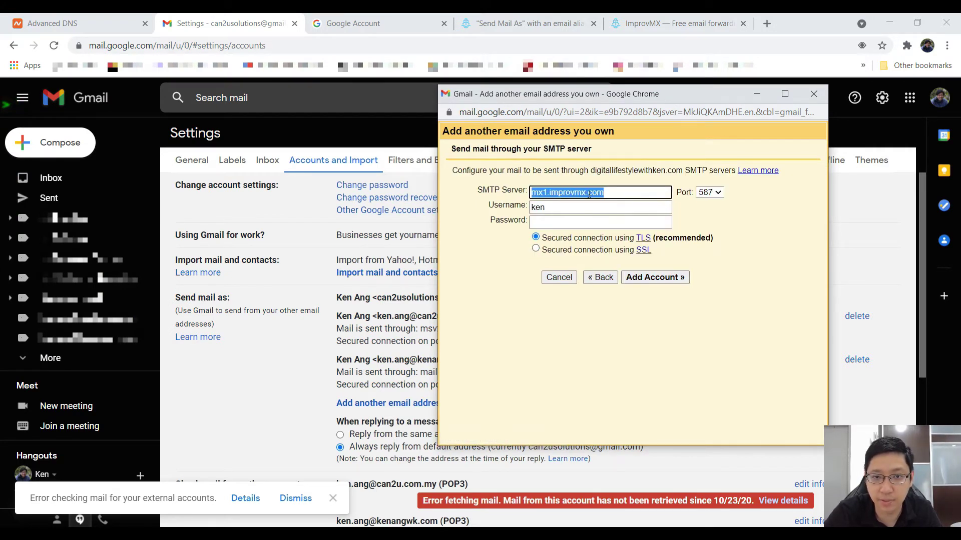
type("smtp.gmail.com")
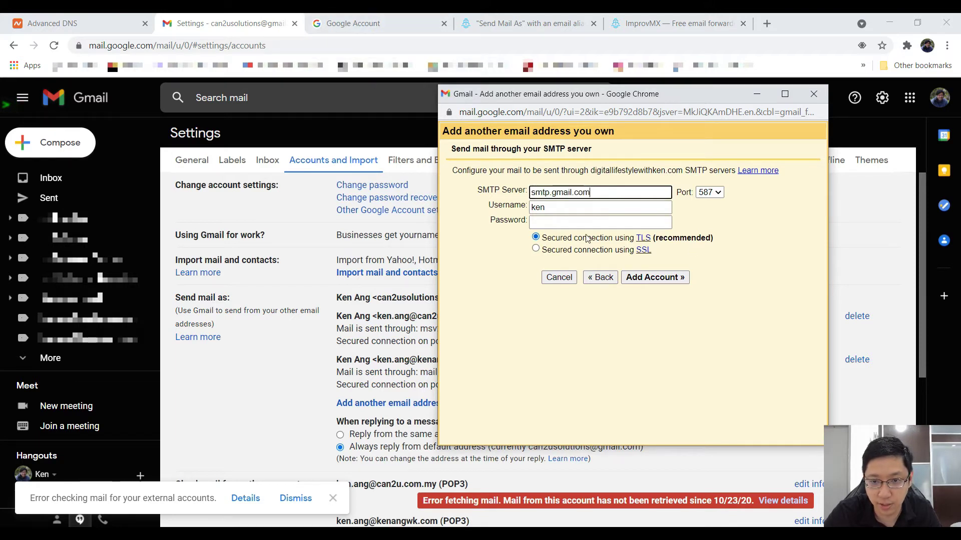
double_click(595, 209)
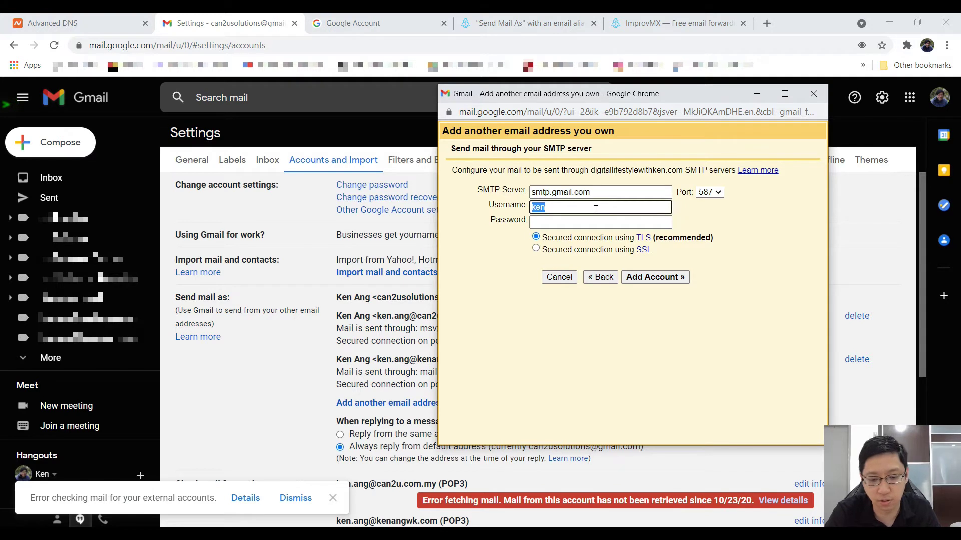
key("BackSpace")
key("BackSpace")
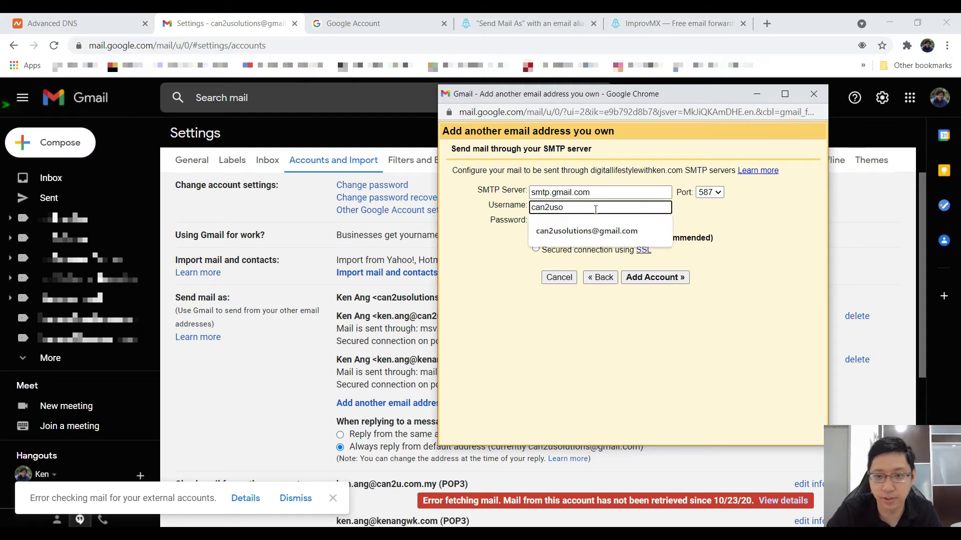
key("Down")
key("Return")
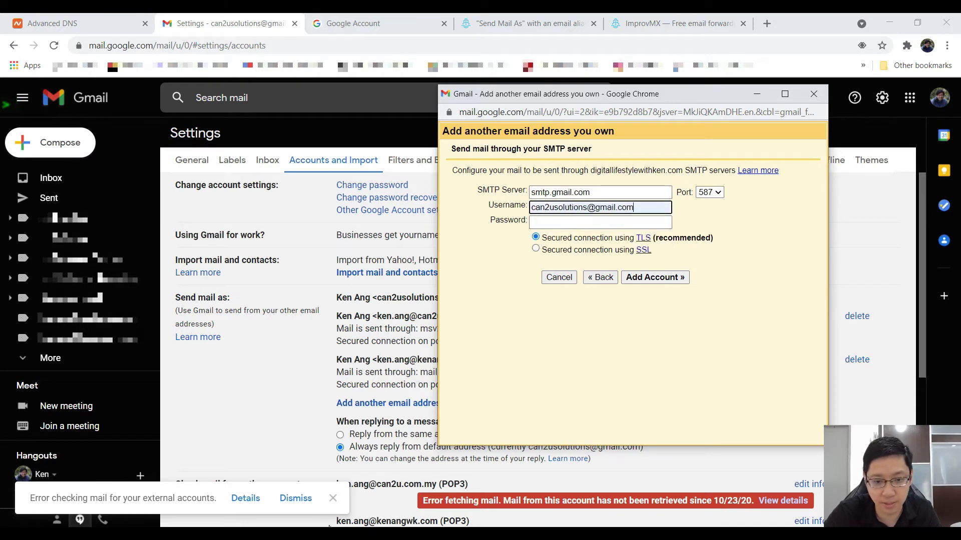
key("Tab")
key("ctrl+v")
left_click(671, 276)
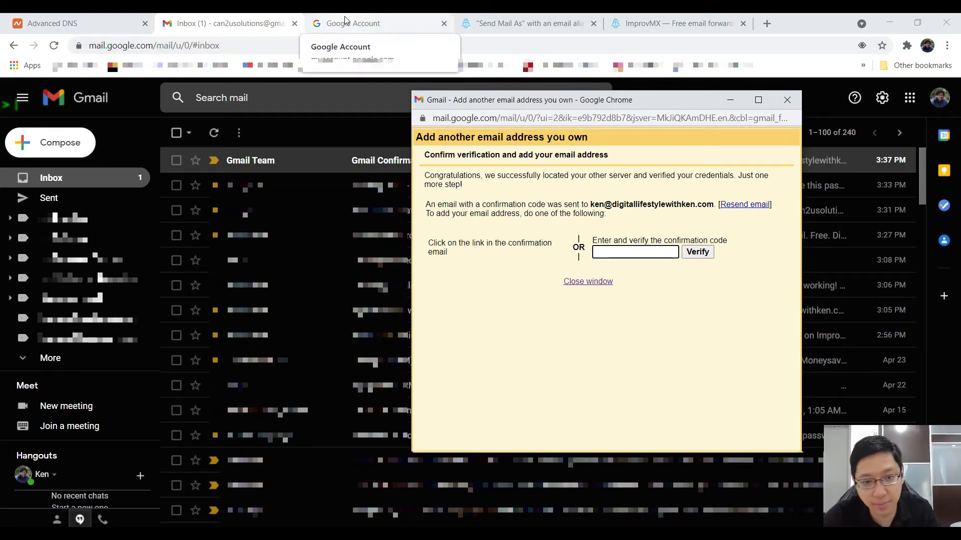
left_click(383, 167)
- Copy the code from the Gmail Confirmation email into the verification field and verify it
double_click(286, 244)
key("ctrl+c")
key("alt+Tab")
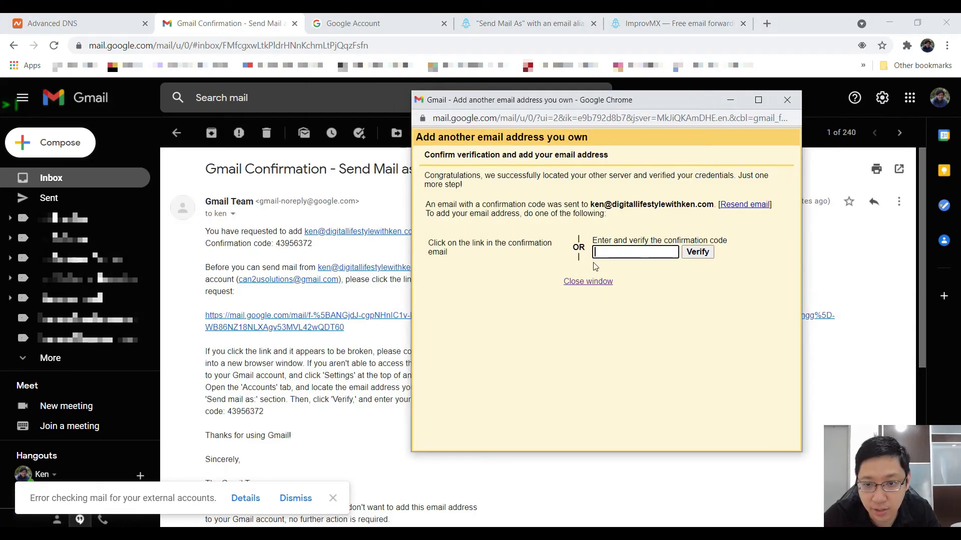
key("ctrl+v")
left_click(698, 252)
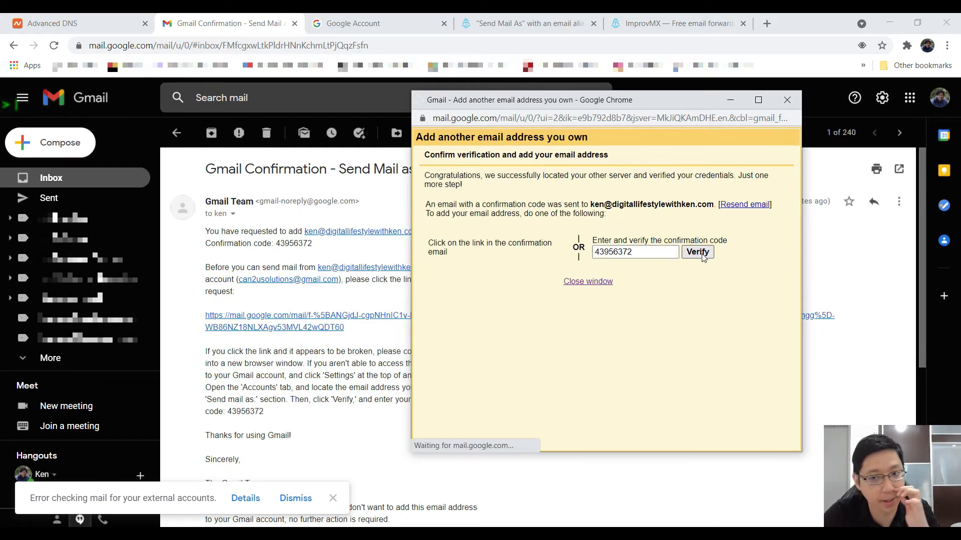
left_click(73, 188)
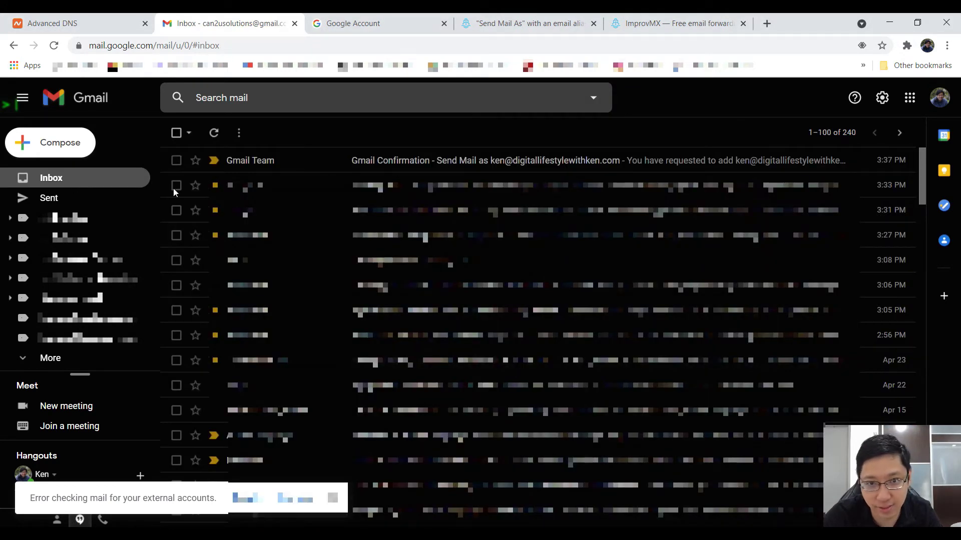
left_click(882, 99)
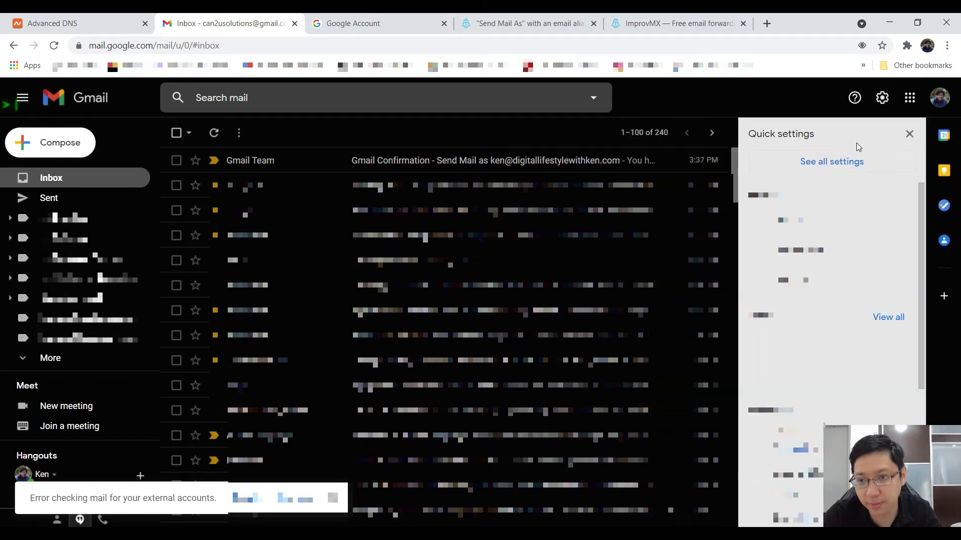
left_click(836, 165)
scroll(356, 168, "down", 1)
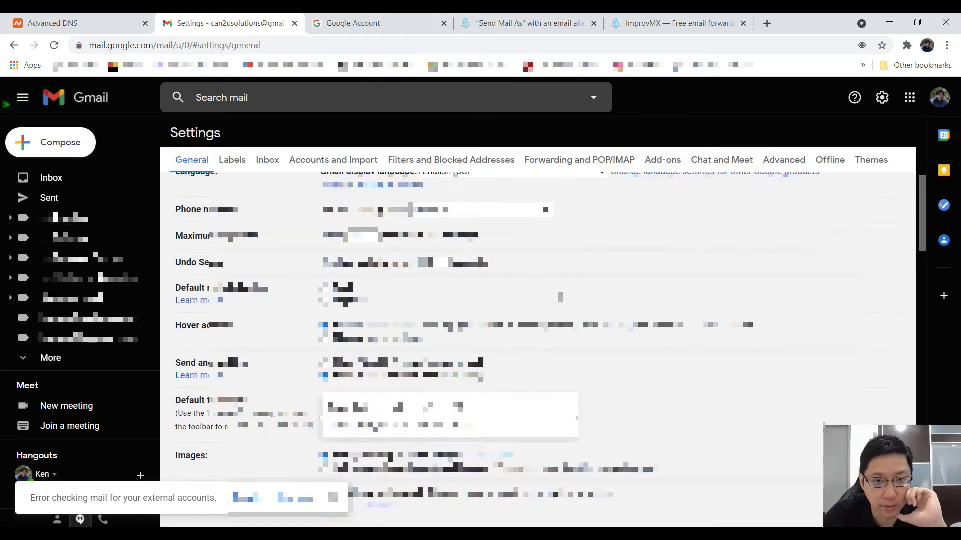
left_click(355, 168)
scroll(355, 167, "down", 1)
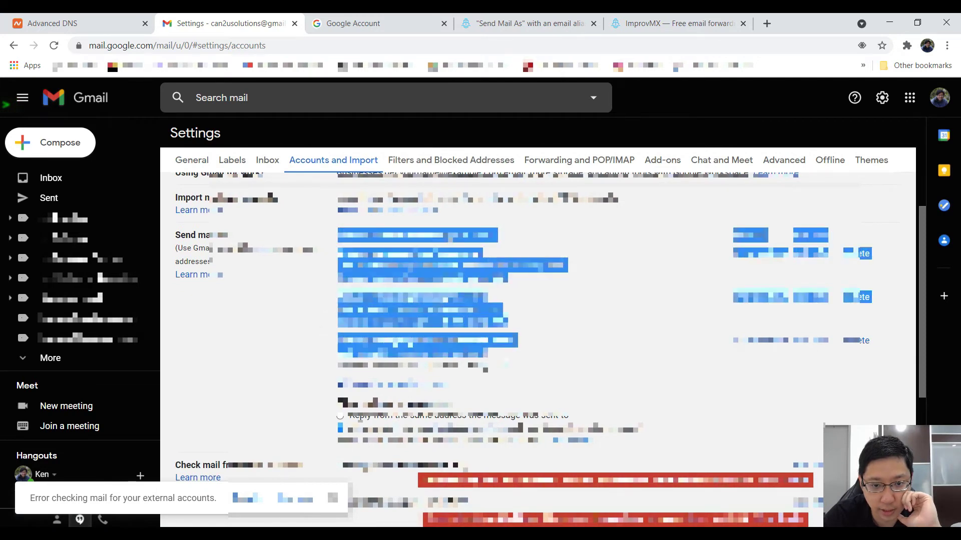
left_click_drag(418, 353, 487, 353)
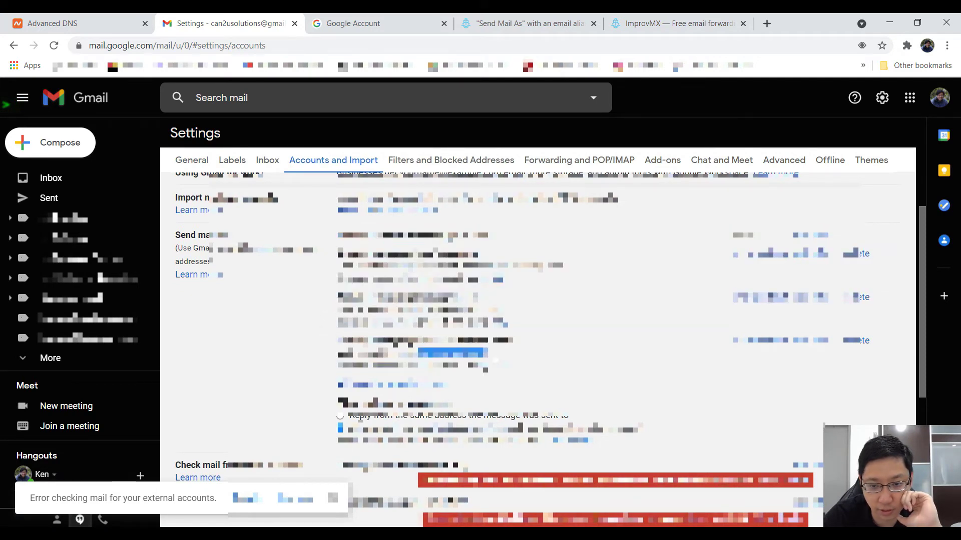
left_click(578, 352)
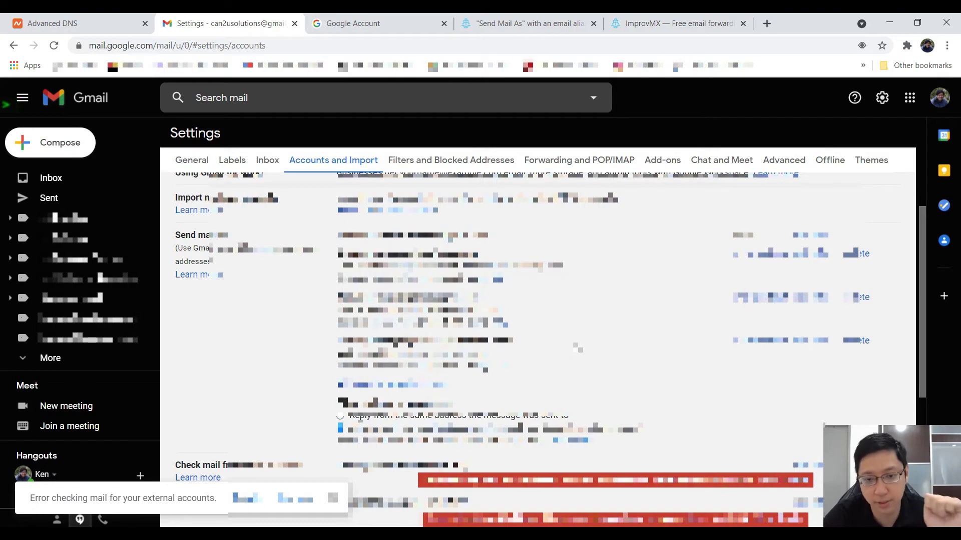
key("alt+Left")
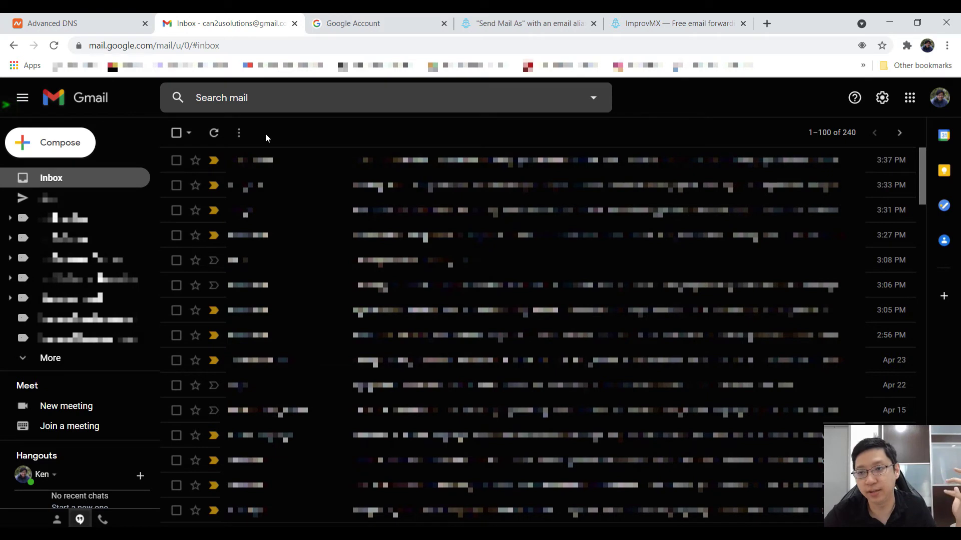
left_click(60, 143)
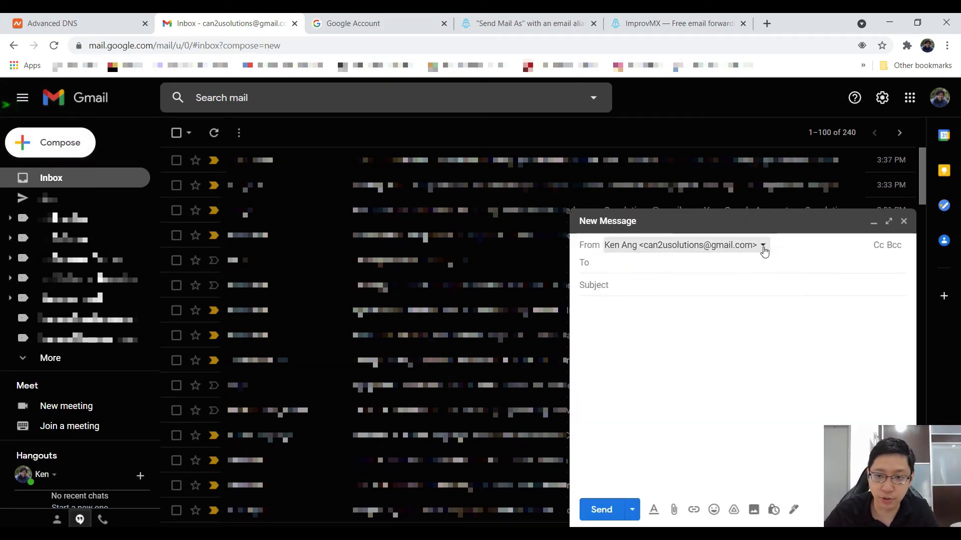
- Send 'Email Sending Test' with body 'Testing 1 2 3' from the alias to the main Gmail address
left_click(762, 245)
left_click(765, 325)
left_click(645, 285)
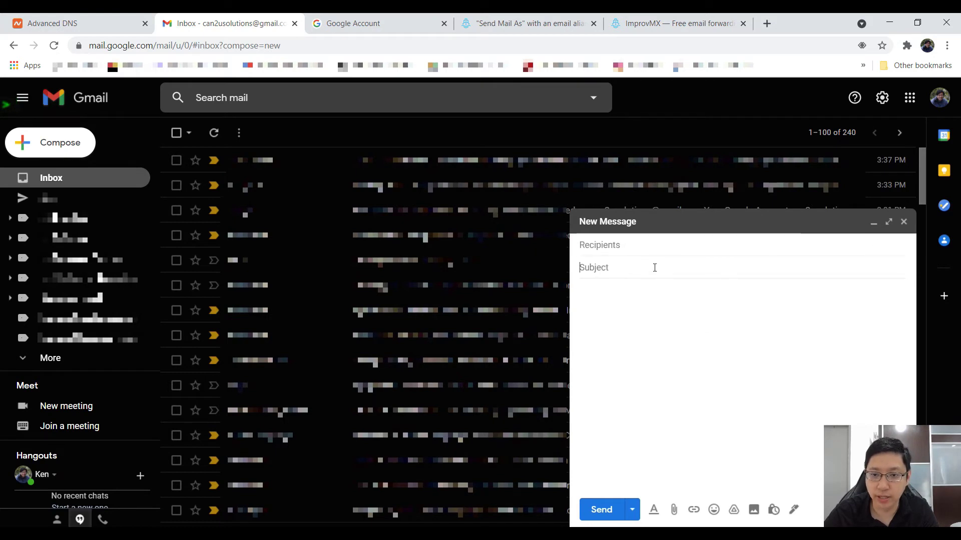
left_click(653, 247)
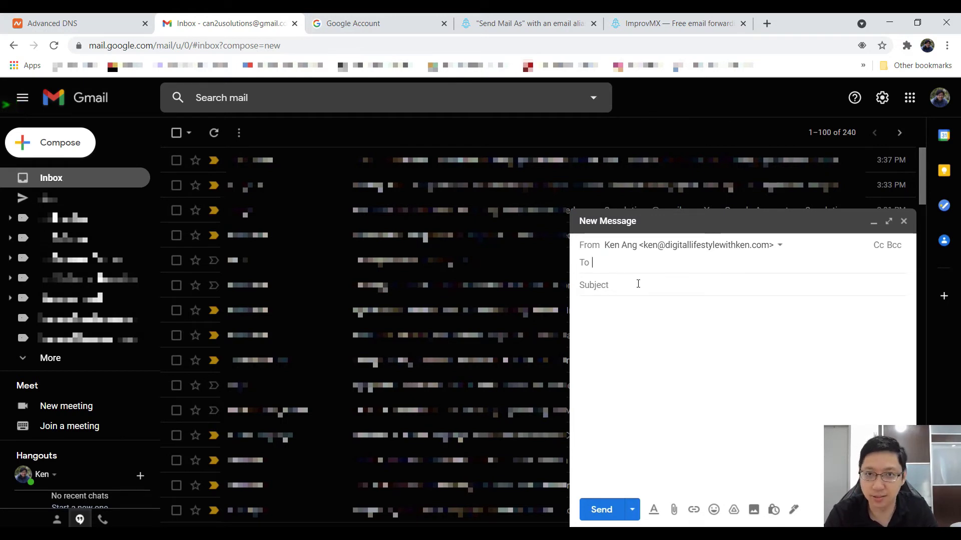
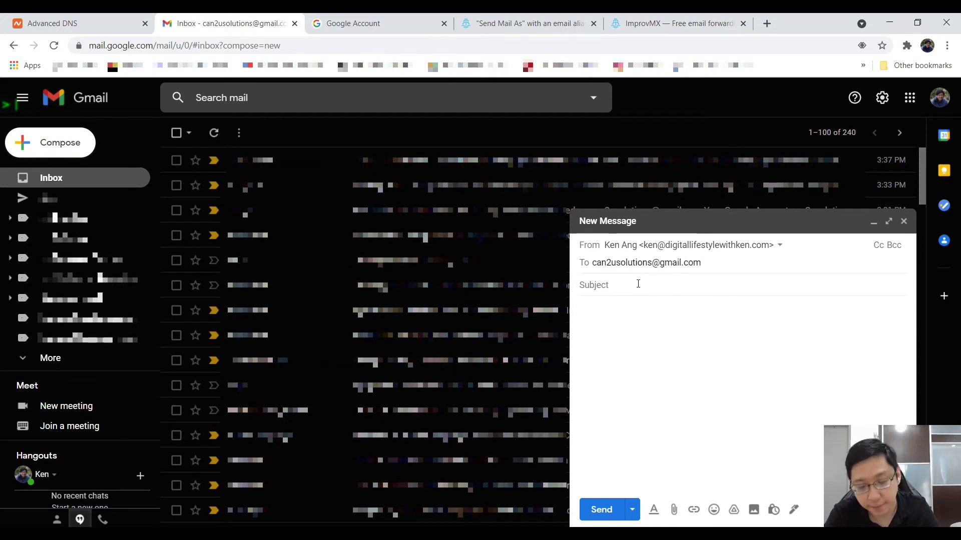
key("Return")
left_click(637, 284)
type("Email Sending Test")
key("Tab")
type("Testing 1 2 3")
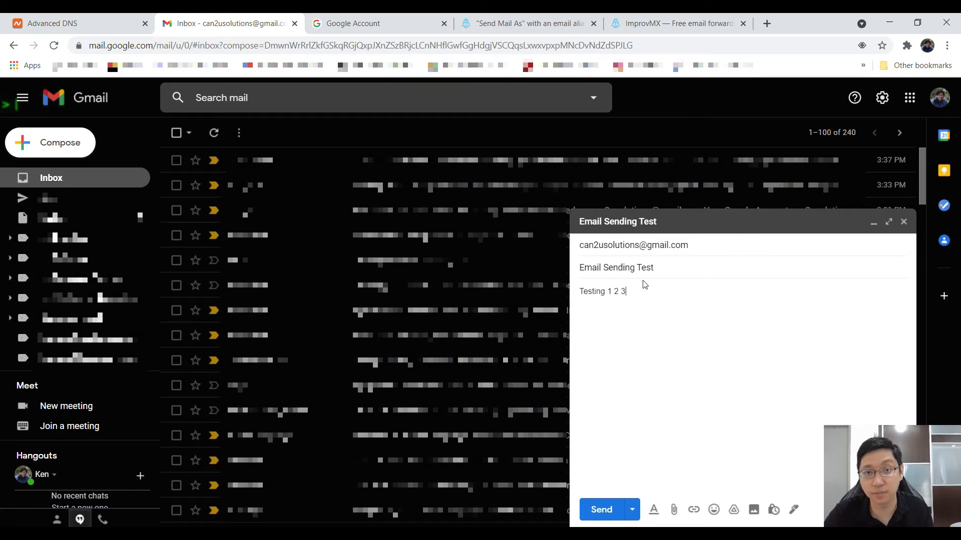
left_click(601, 509)
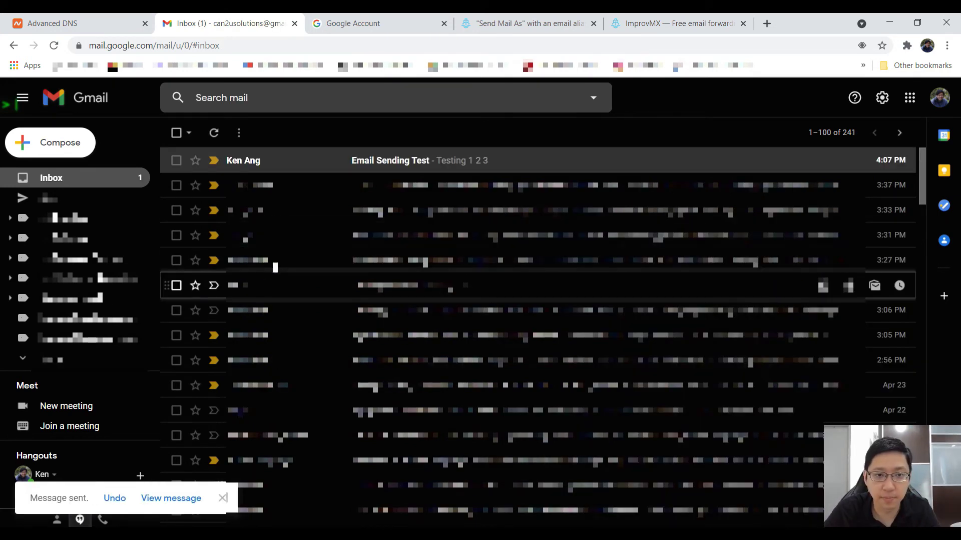
left_click(545, 166)
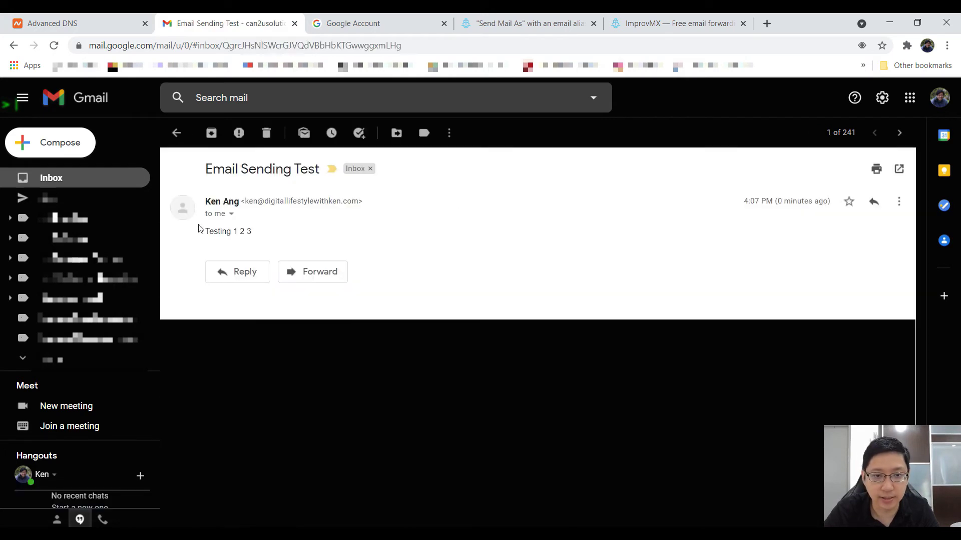
left_click_drag(245, 202, 359, 208)
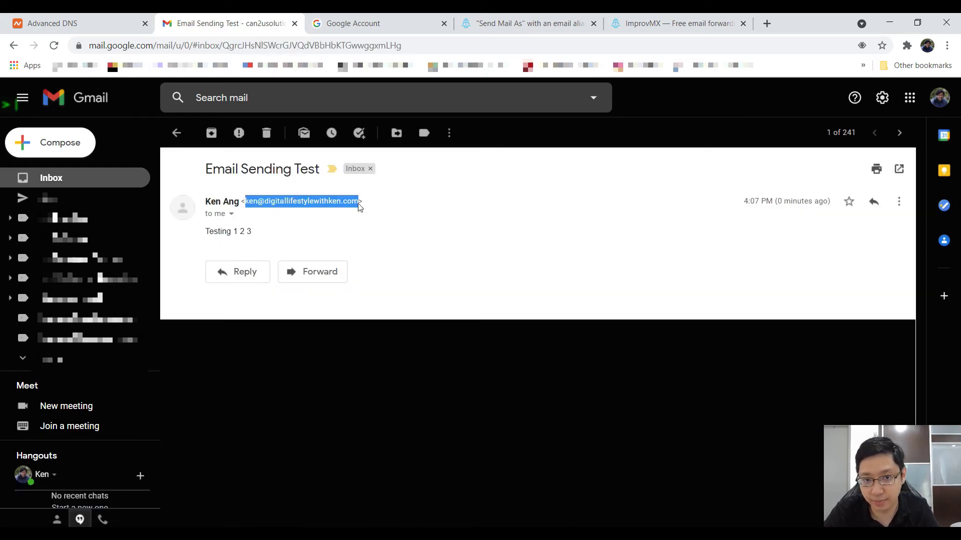
left_click(231, 213)
left_click(585, 208)
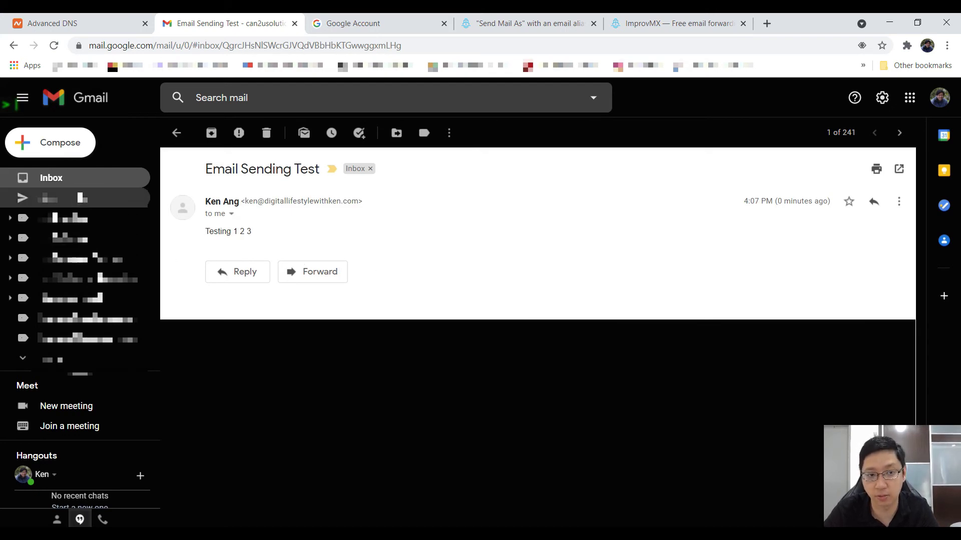
left_click(84, 181)
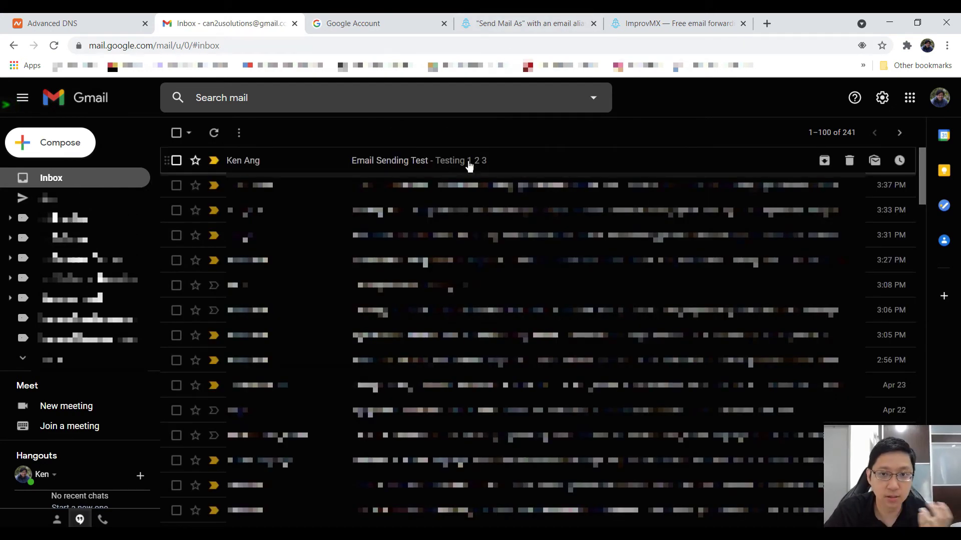